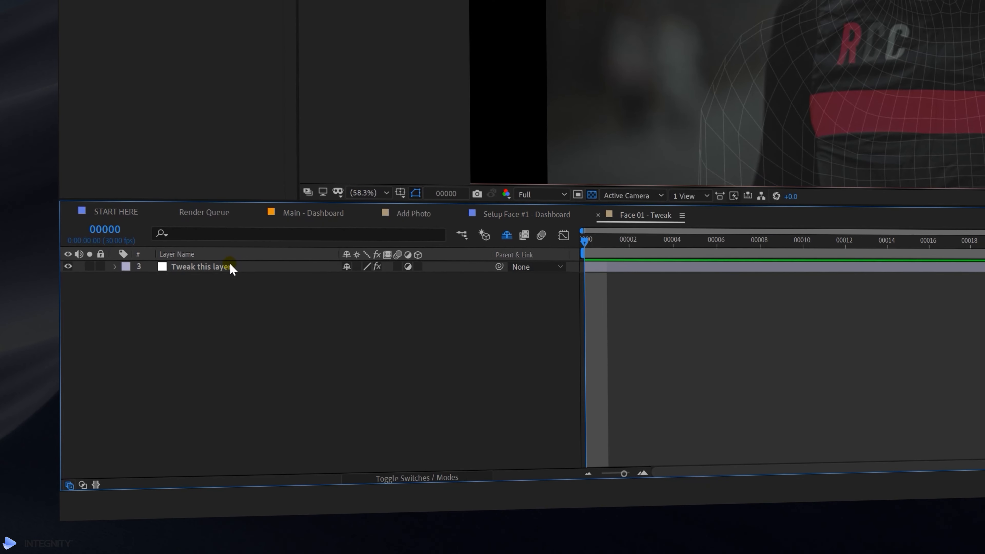
# Warp the face model on "Tweak this layer" with Mesh Warp, fitting the wireframe to the cyclist's shoulders and arms.
pyautogui.click(230, 266)
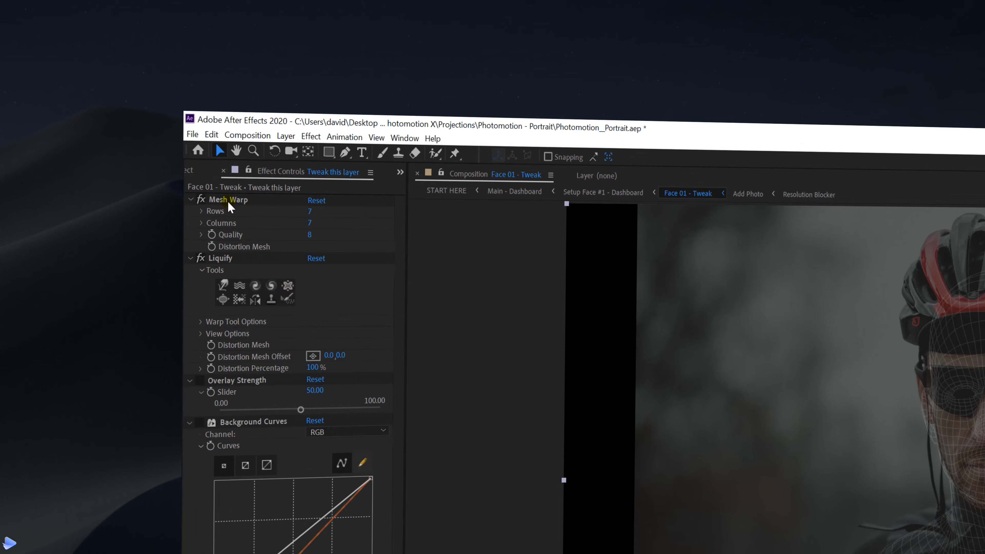
pyautogui.click(228, 204)
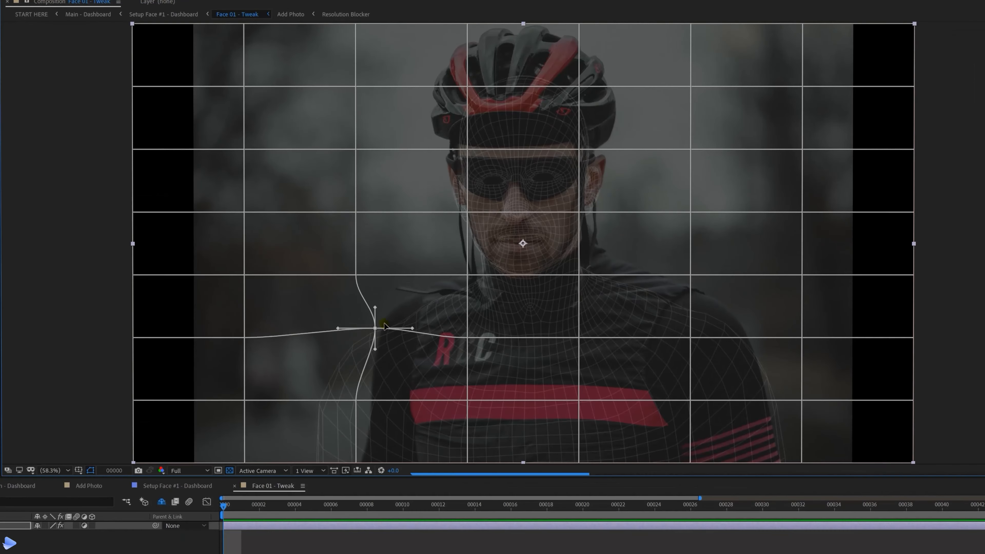
pyautogui.moveTo(384, 322); pyautogui.dragTo(385, 324)
pyautogui.moveTo(244, 400); pyautogui.dragTo(296, 400)
pyautogui.moveTo(355, 400); pyautogui.dragTo(392, 396)
pyautogui.moveTo(356, 462); pyautogui.dragTo(397, 460)
pyautogui.moveTo(244, 463); pyautogui.dragTo(292, 464)
pyautogui.moveTo(296, 399); pyautogui.dragTo(326, 395)
pyautogui.moveTo(356, 274); pyautogui.dragTo(363, 256)
pyautogui.moveTo(801, 400); pyautogui.dragTo(804, 399)
pyautogui.moveTo(690, 275); pyautogui.dragTo(698, 249)
pyautogui.moveTo(802, 275); pyautogui.dragTo(803, 250)
pyautogui.moveTo(690, 338); pyautogui.dragTo(697, 330)
# Refine the Mesh Warp grid around the cyclist's head, aligning the wireframe with the cheeks, jaw and neck.
pyautogui.scroll(1, 578, 104)
pyautogui.moveTo(388, 289); pyautogui.dragTo(384, 283)
pyautogui.moveTo(580, 290); pyautogui.dragTo(582, 283)
pyautogui.moveTo(517, 283); pyautogui.dragTo(513, 294)
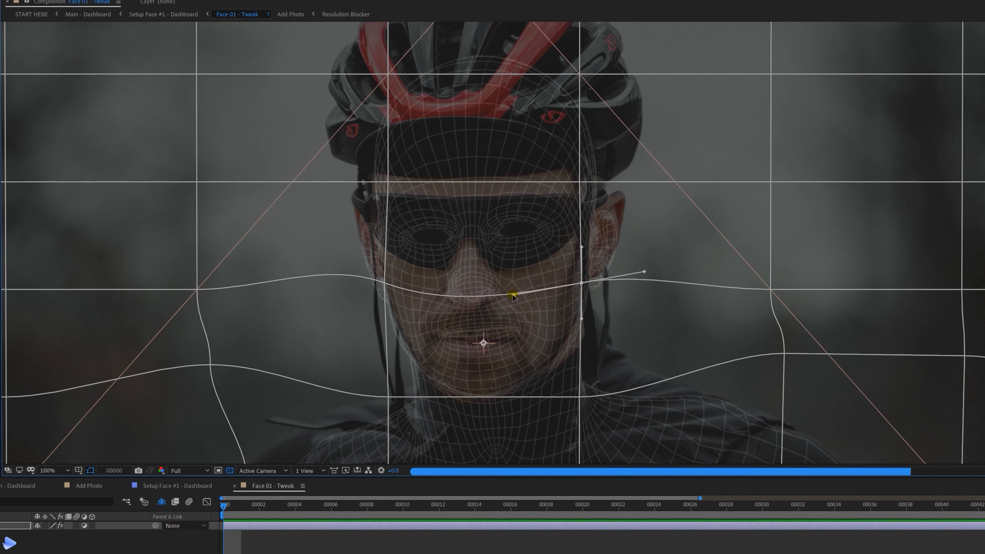
pyautogui.click(580, 397)
pyautogui.moveTo(388, 182); pyautogui.dragTo(383, 182)
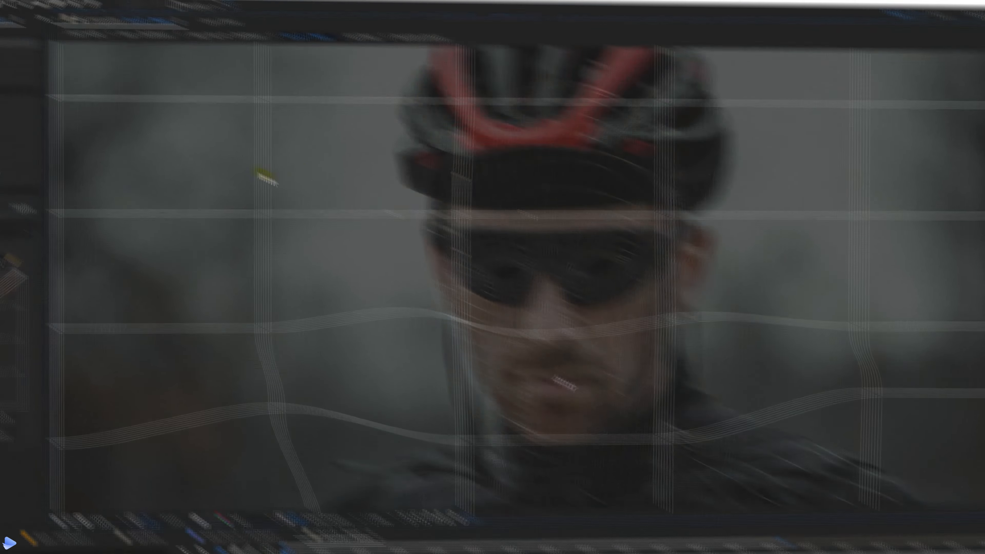
# Push the wireframe around the mouth and chin with the Liquify Warp tool.
pyautogui.click(224, 284)
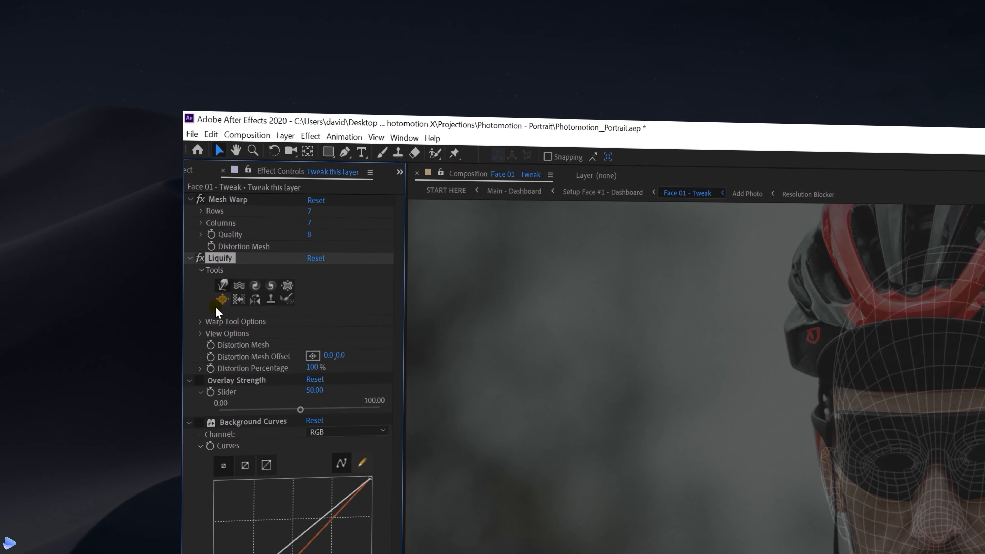
pyautogui.click(195, 321)
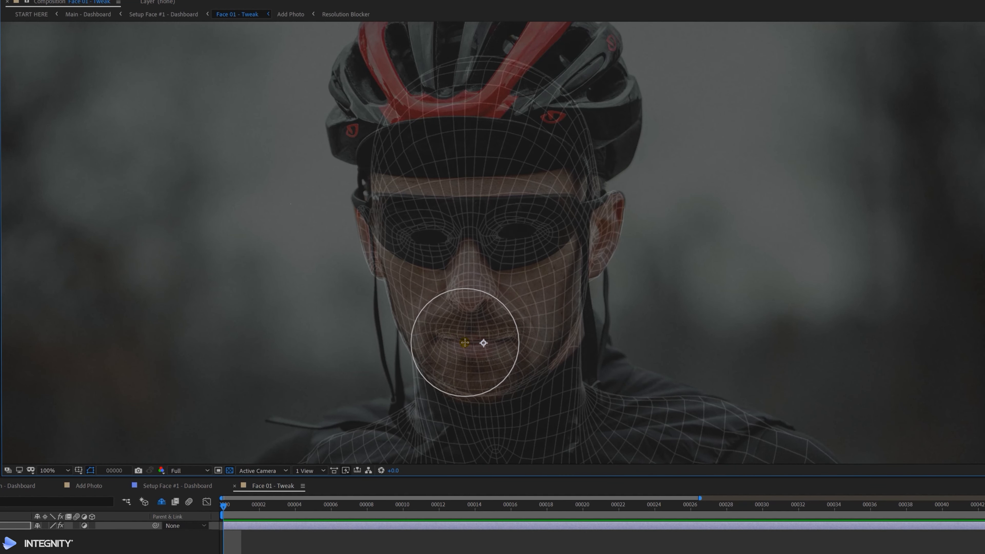
pyautogui.scroll(-1, 465, 343)
pyautogui.moveTo(470, 362); pyautogui.dragTo(475, 308)
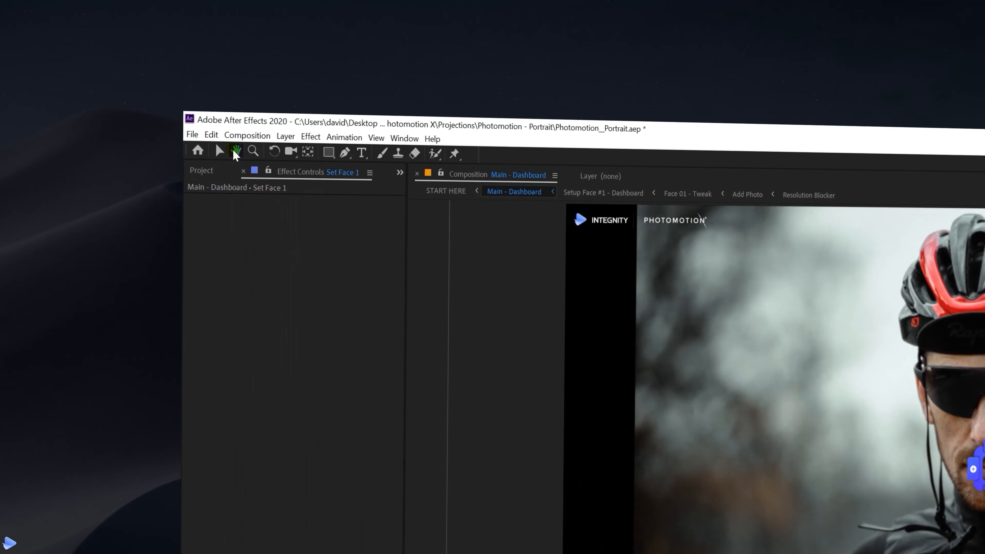
# Import Layer 1 of the victor-xok PSD as the custom mask and parent it to the scale-matching layer, keeping the scale matched.
pyautogui.click(222, 147)
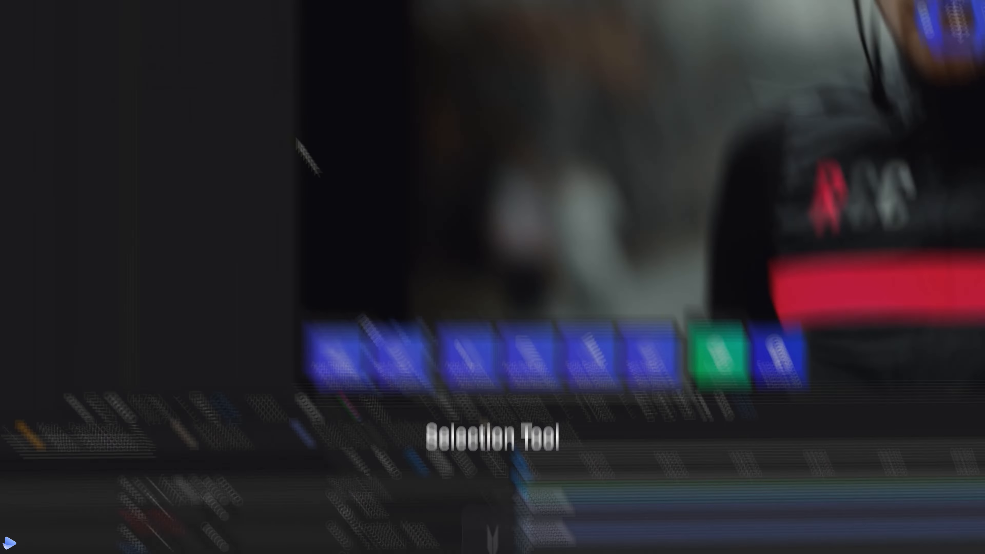
pyautogui.click(467, 369)
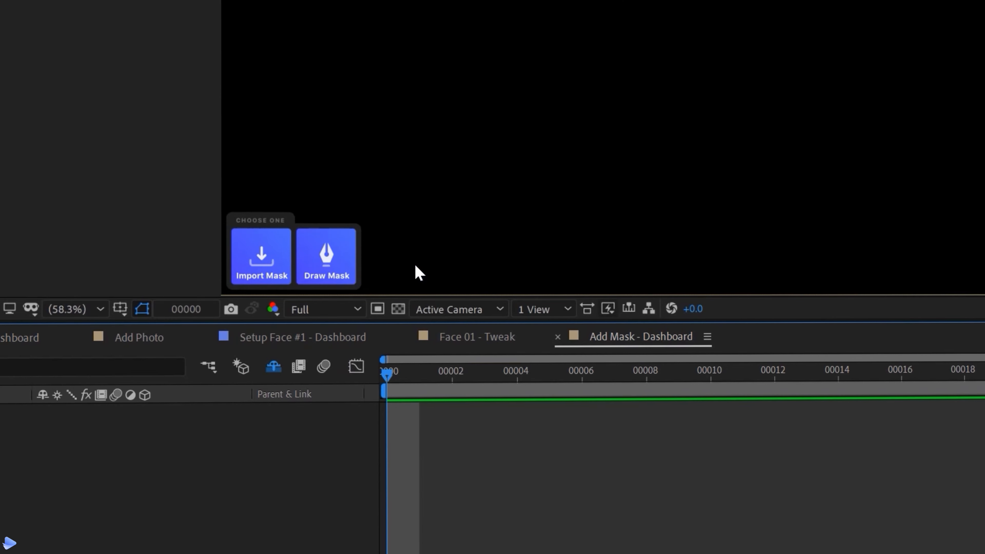
pyautogui.click(263, 252)
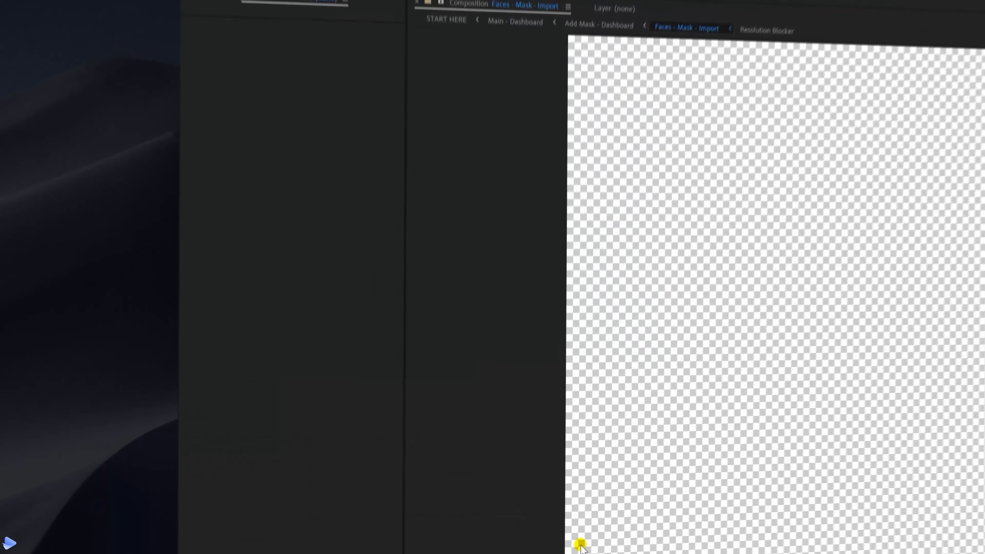
pyautogui.click(217, 4)
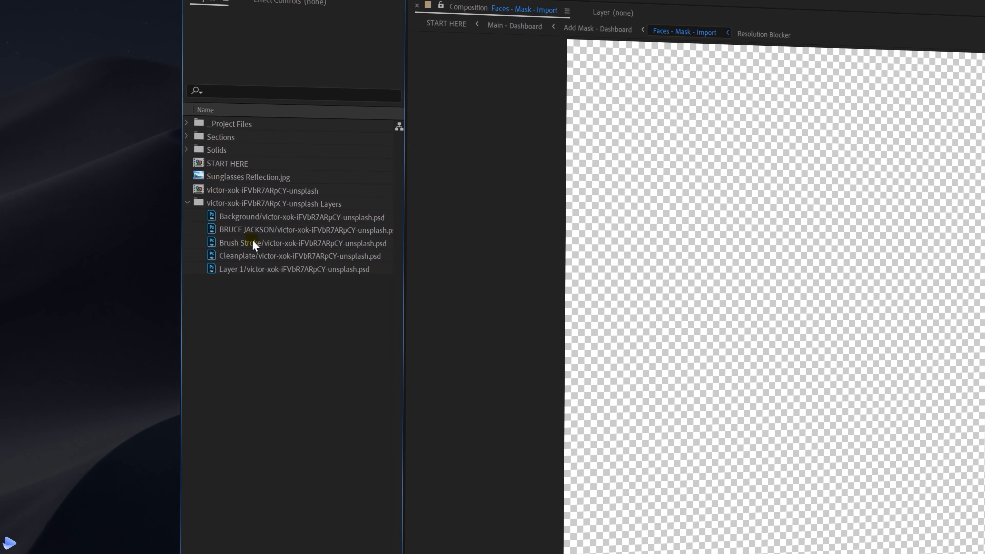
pyautogui.click(252, 269)
pyautogui.moveTo(251, 268); pyautogui.dragTo(148, 439)
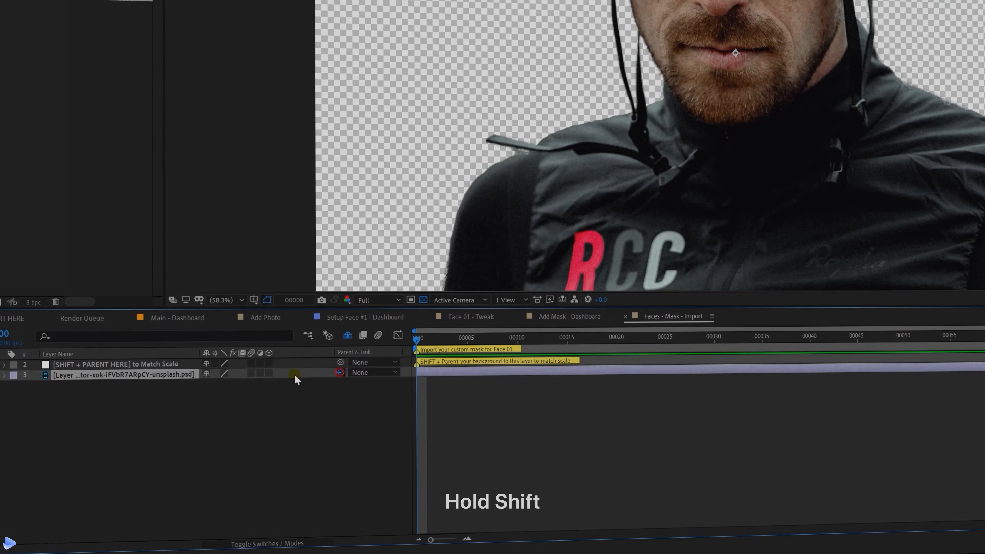
pyautogui.moveTo(293, 373); pyautogui.dragTo(165, 363)
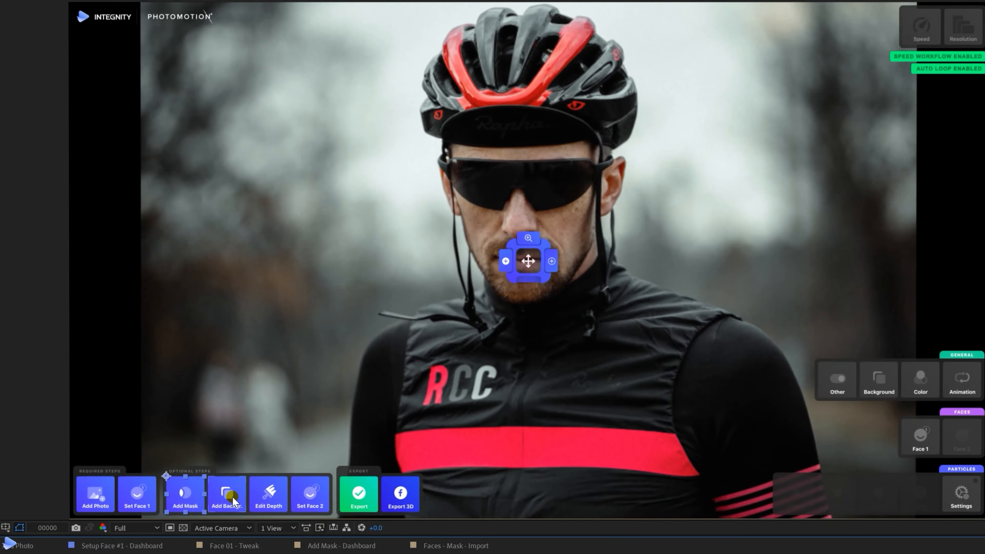
# Add the Cleanplate layer of the PSD as the background and parent it to the scale-matching layer.
pyautogui.click(232, 496)
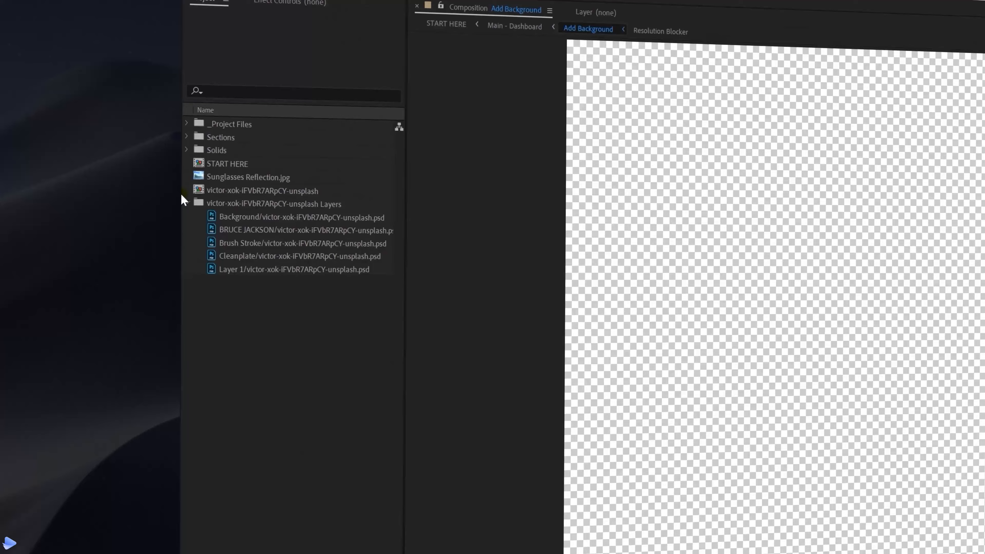
pyautogui.moveTo(236, 256); pyautogui.dragTo(244, 382)
pyautogui.moveTo(341, 372); pyautogui.dragTo(170, 362)
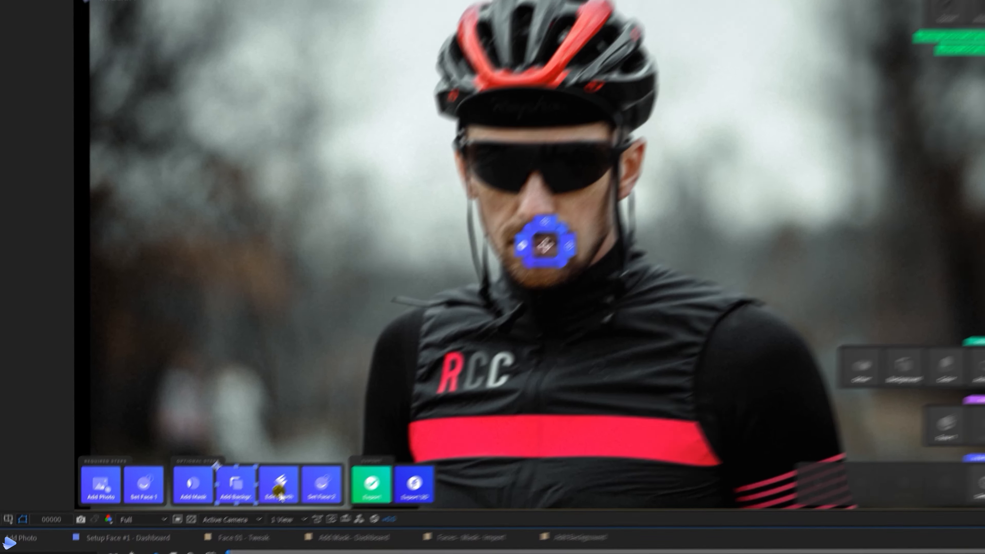
# Open the depth map layer for painting with the Brush tool and raise its overlay image opacity to about half.
pyautogui.click(269, 493)
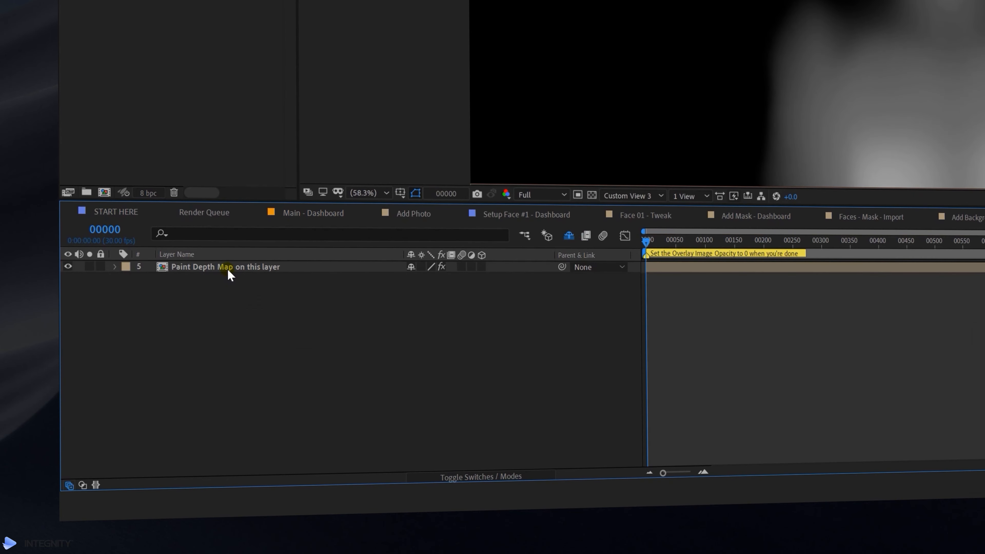
pyautogui.click(228, 270)
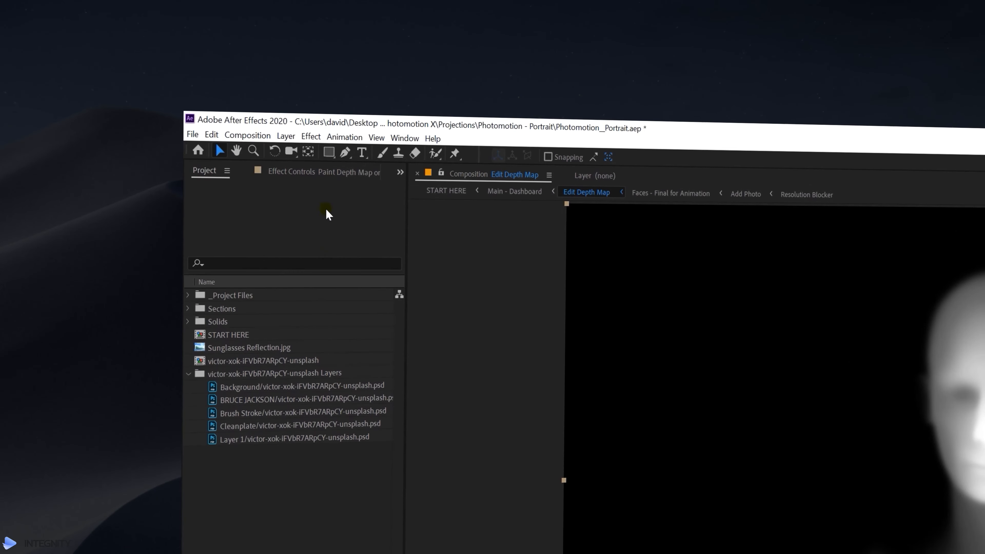
pyautogui.click(331, 174)
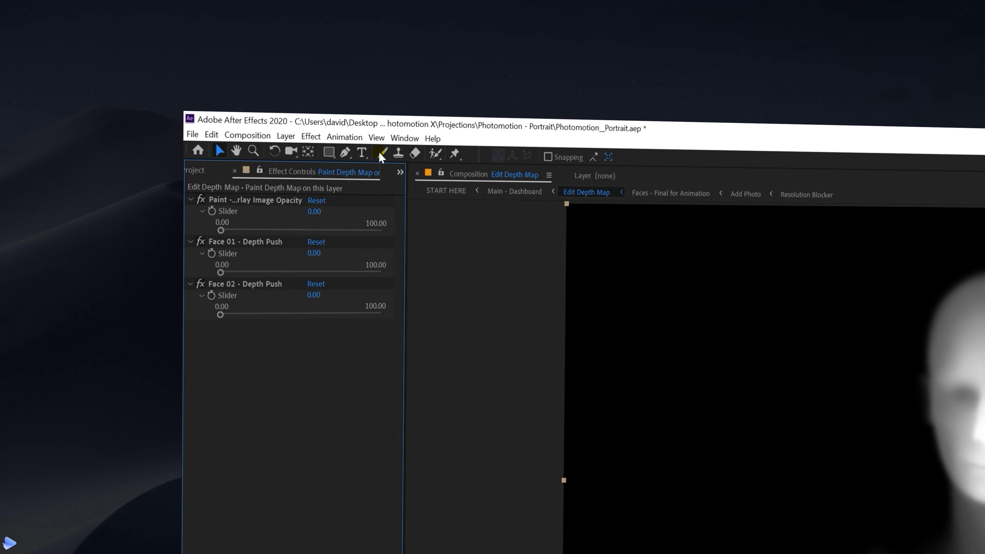
pyautogui.click(379, 151)
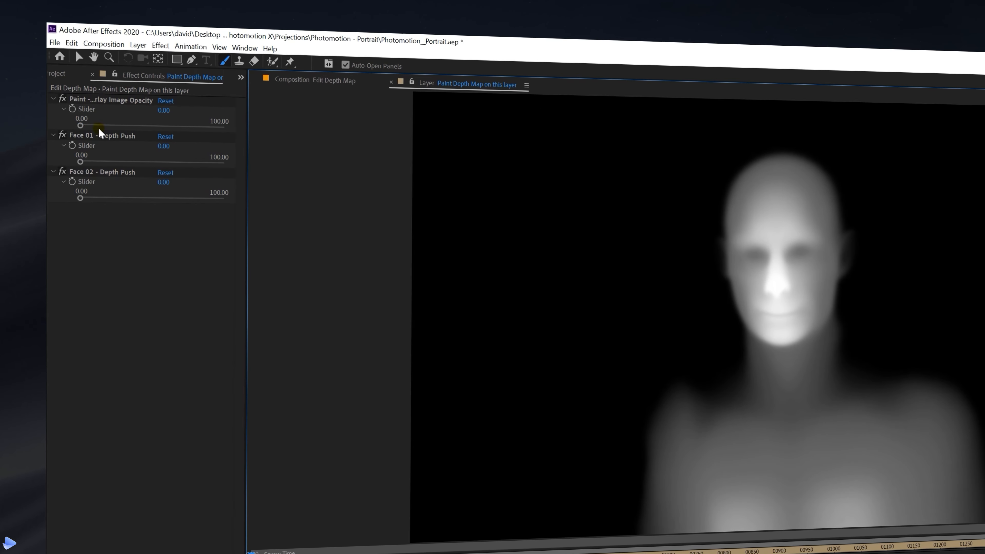
pyautogui.click(153, 127)
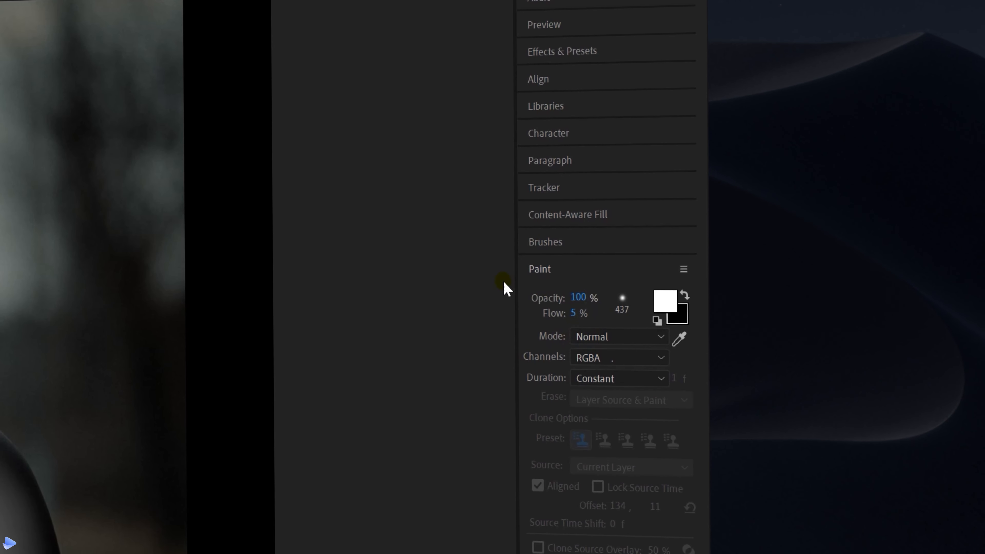
# Adjust the brush and paint white depth over the cyclist's shoulders, chest and helmet on the depth map.
pyautogui.click(577, 242)
pyautogui.moveTo(604, 524); pyautogui.dragTo(626, 524)
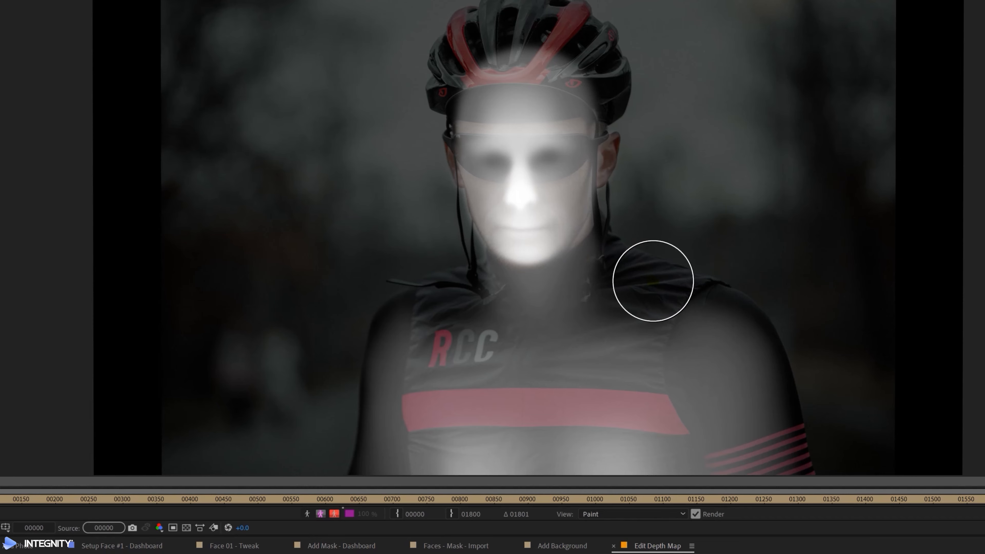
pyautogui.moveTo(653, 281); pyautogui.dragTo(770, 438)
pyautogui.moveTo(605, 285); pyautogui.dragTo(604, 463)
pyautogui.moveTo(609, 73)
pyautogui.mouseDown()
pyautogui.moveTo(571, 33)
pyautogui.moveTo(483, 103)
pyautogui.mouseUp()
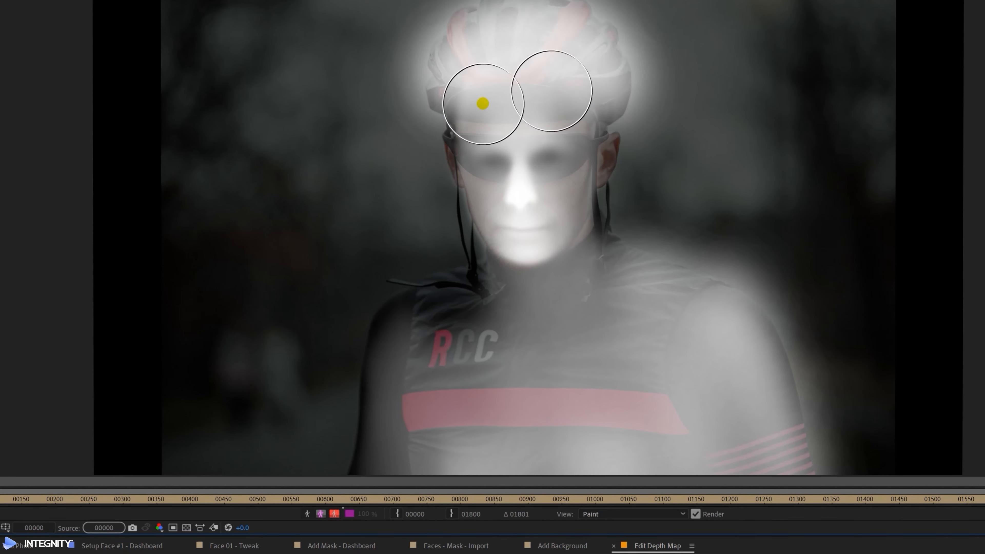
pyautogui.moveTo(384, 335); pyautogui.dragTo(696, 394)
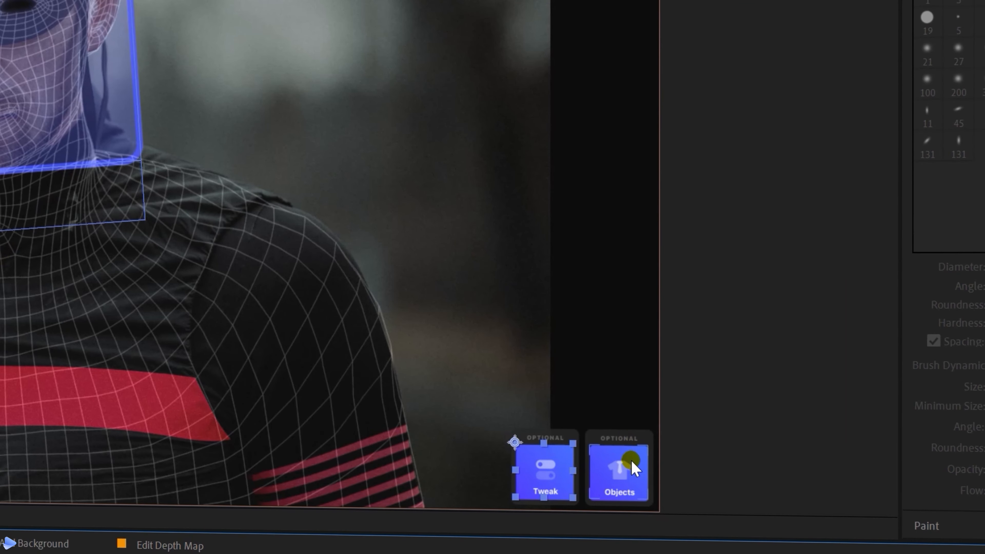
# Draw a Pen tool mask around the sunglasses on layer 1 of the Face 01 objects composition.
pyautogui.click(631, 462)
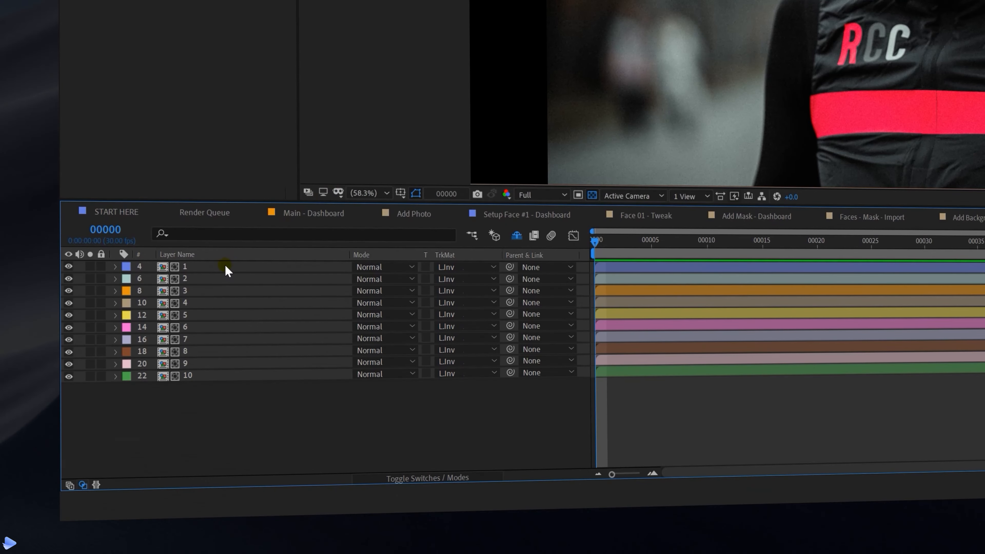
pyautogui.click(226, 266)
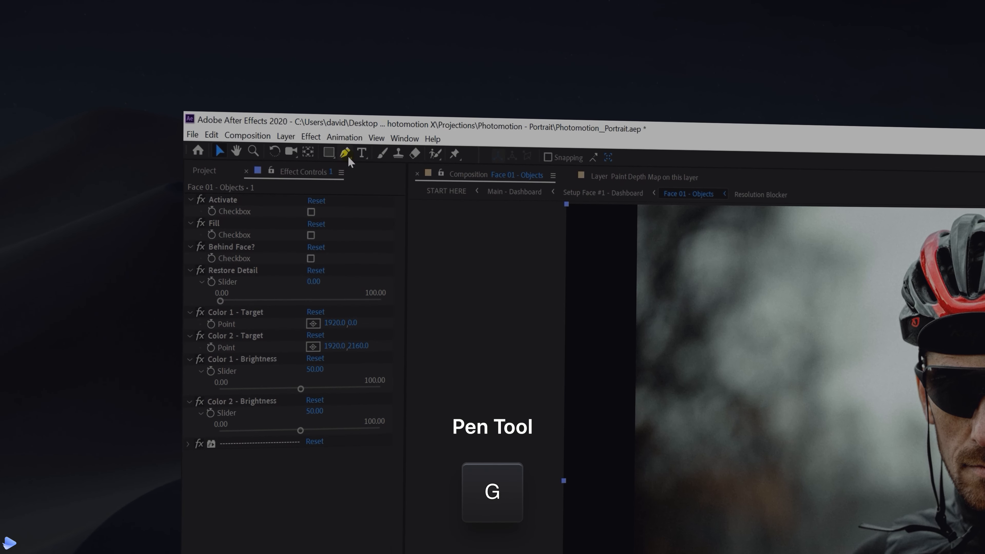
pyautogui.click(349, 156)
pyautogui.scroll(1, 543, 229)
pyautogui.scroll(1, 636, 234)
pyautogui.moveTo(532, 128)
pyautogui.mouseDown()
pyautogui.moveTo(636, 234)
pyautogui.moveTo(513, 227)
pyautogui.mouseUp()
pyautogui.click(751, 171)
pyautogui.click(744, 175)
pyautogui.click(737, 188)
pyautogui.click(709, 196)
pyautogui.click(696, 182)
pyautogui.click(666, 180)
pyautogui.click(625, 182)
pyautogui.click(292, 178)
pyautogui.click(296, 169)
pyautogui.click(296, 160)
pyautogui.click(277, 172)
pyautogui.click(269, 181)
pyautogui.click(273, 194)
pyautogui.click(281, 206)
pyautogui.click(291, 220)
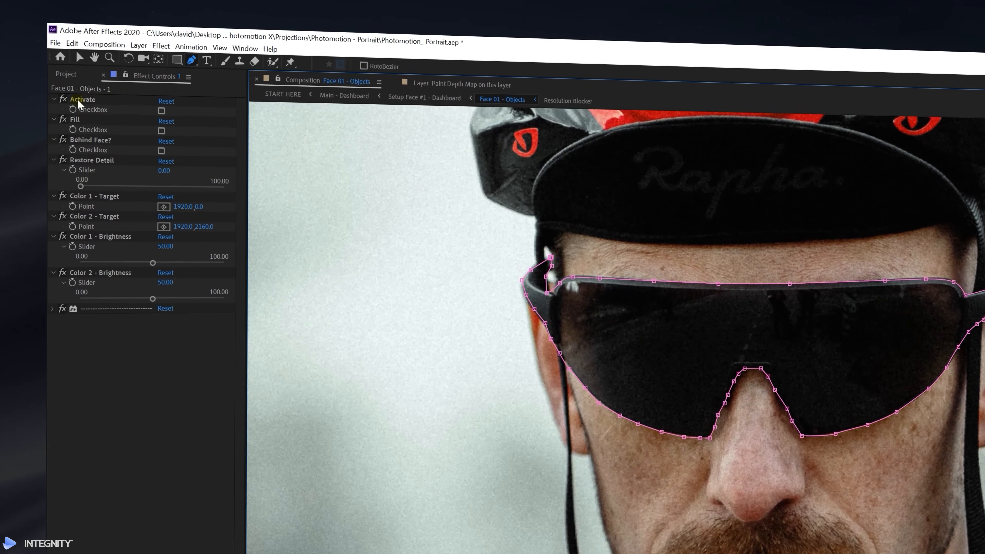
# Enable Activate and Fill for the sunglasses object on layer 1.
pyautogui.click(161, 110)
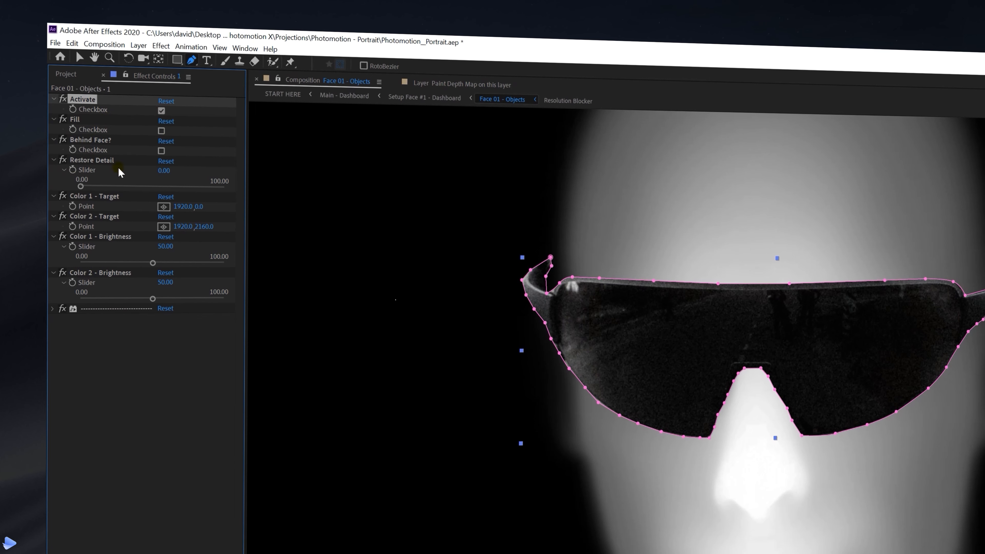
pyautogui.click(161, 130)
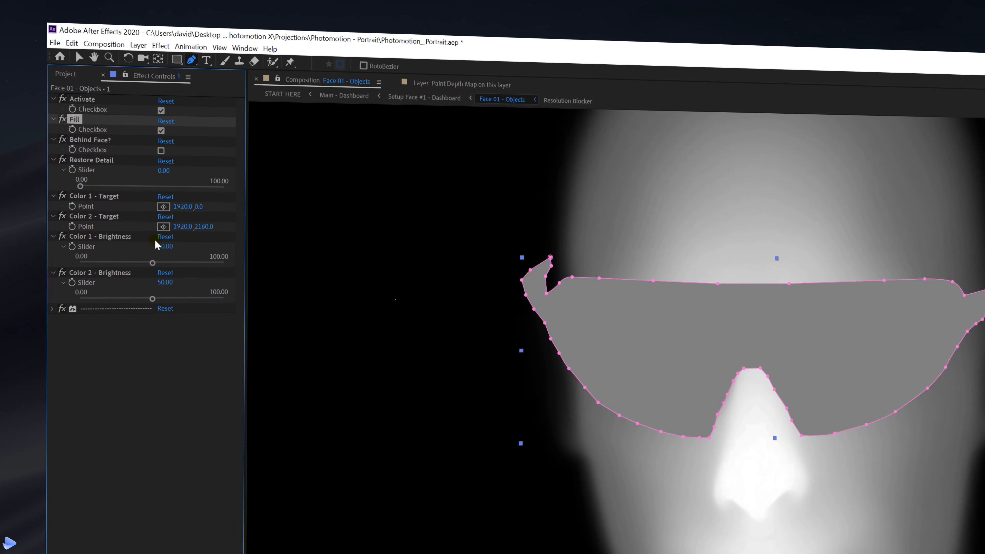
# Place the Color 1 target at the centre of the sunglasses, above the nose, and set its brightness to 77.78.
pyautogui.click(163, 209)
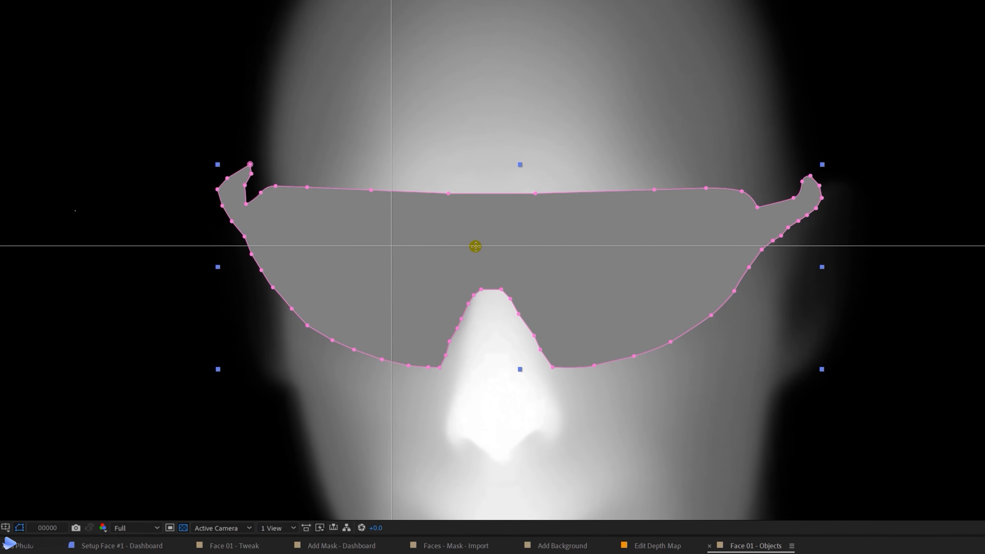
pyautogui.click(490, 246)
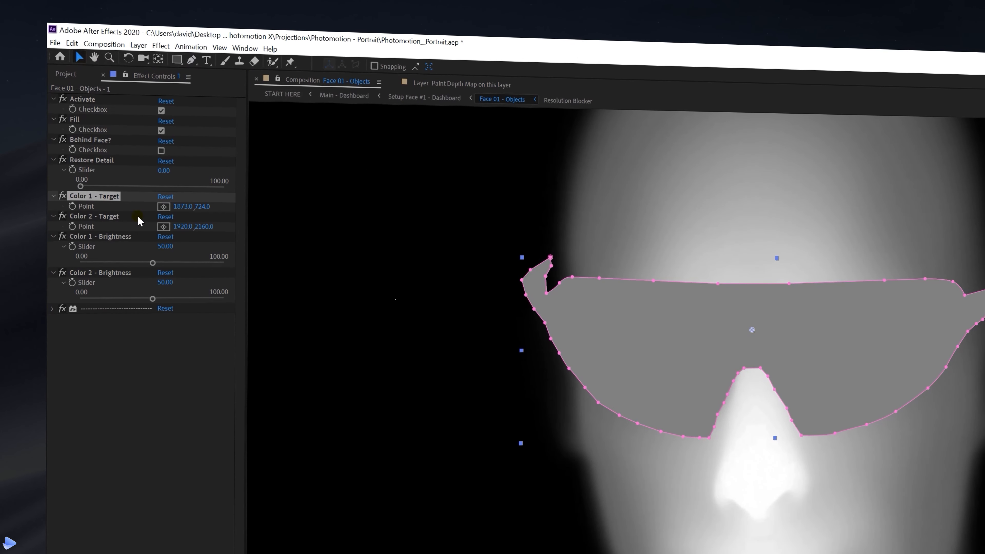
pyautogui.moveTo(153, 262); pyautogui.dragTo(192, 263)
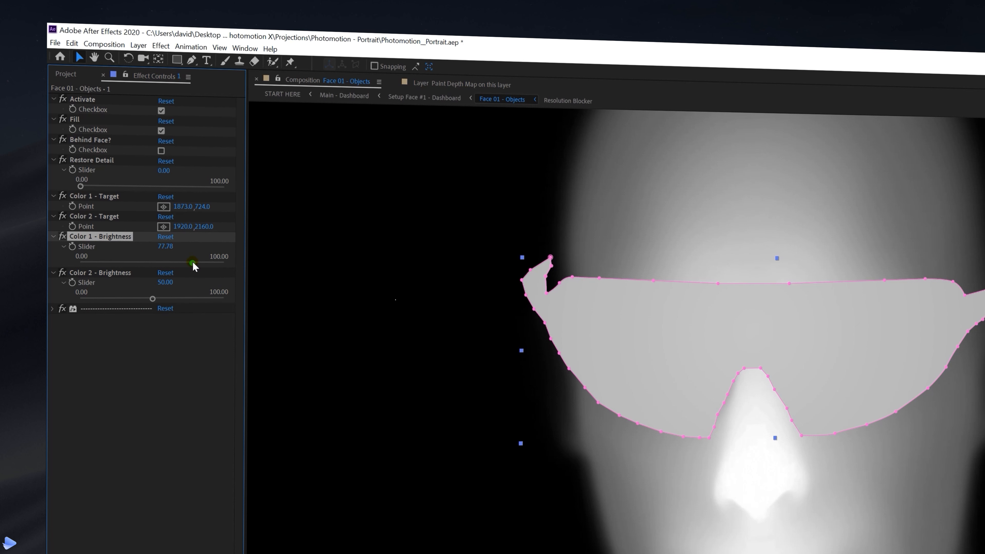
# Place the Color 2 target on the sunglasses' temple beside the ear at the right of the portrait, at 2258, 668.5.
pyautogui.click(163, 227)
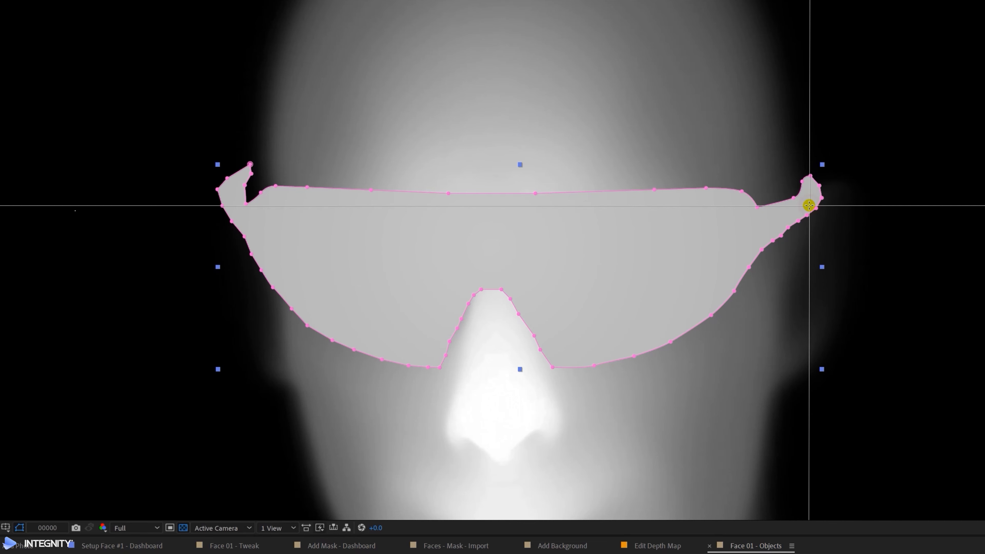
pyautogui.click(806, 201)
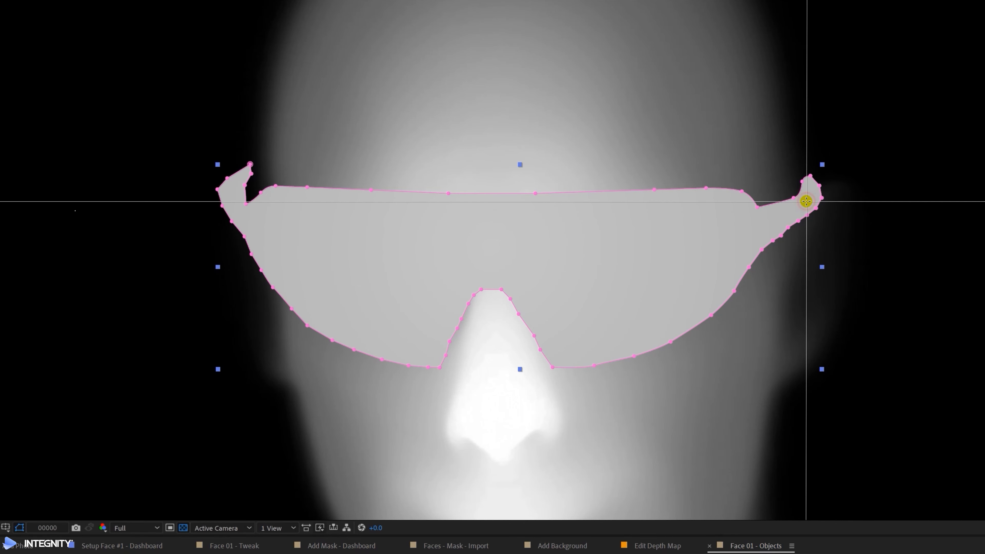
pyautogui.click(808, 205)
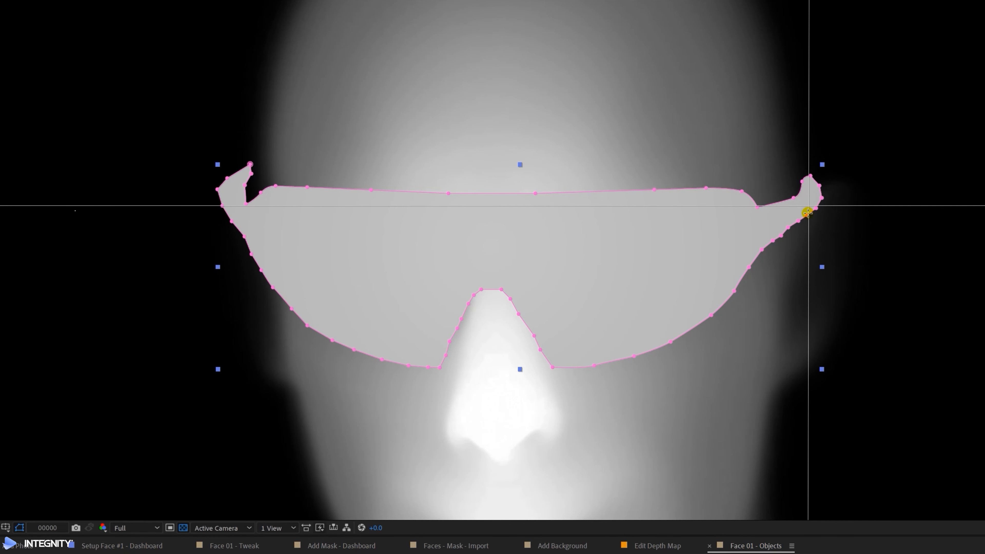
pyautogui.click(807, 201)
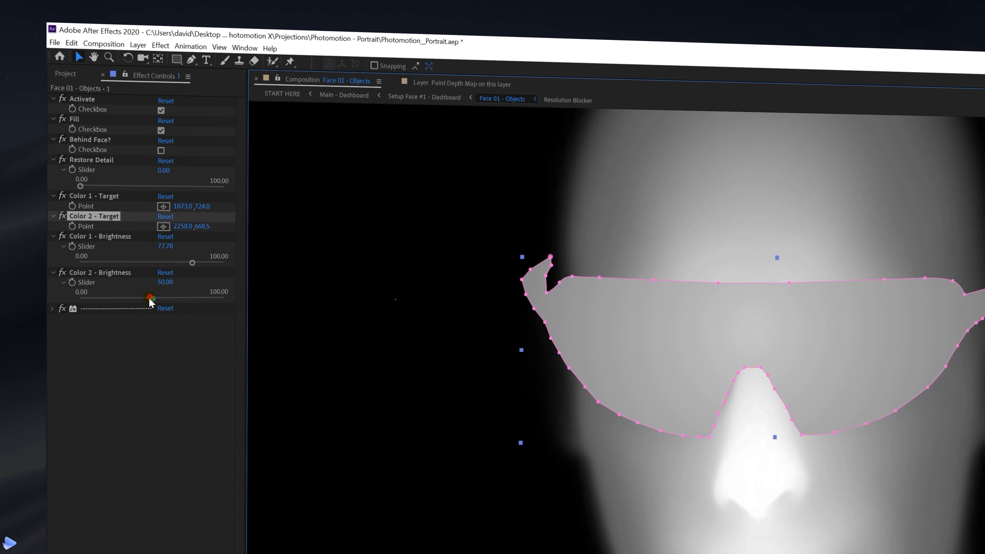
# Set the sunglasses' Color 2 brightness to 13.17 and raise their Color 1 brightness to about 86.
pyautogui.moveTo(150, 302); pyautogui.dragTo(101, 301)
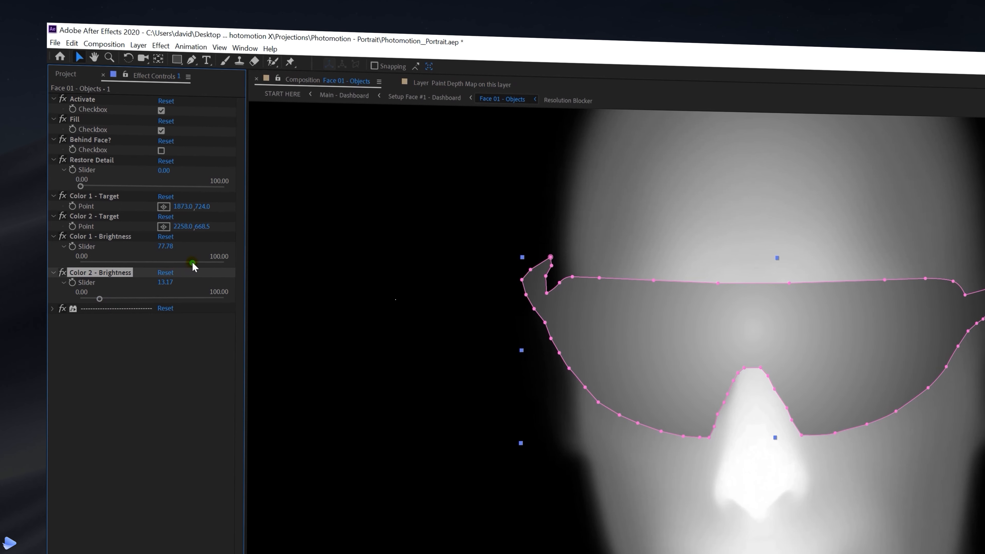
pyautogui.moveTo(200, 262); pyautogui.dragTo(206, 262)
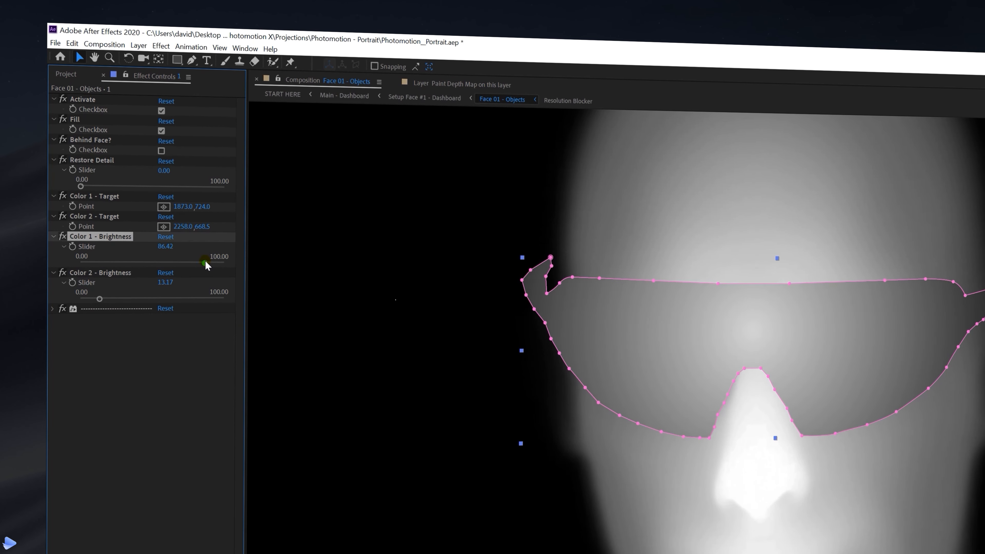
# Move the Color 2 target outward beyond the ear to about 2336, 675 and set Color 1 brightness to 90.53.
pyautogui.scroll(-1, 495, 310)
pyautogui.click(165, 226)
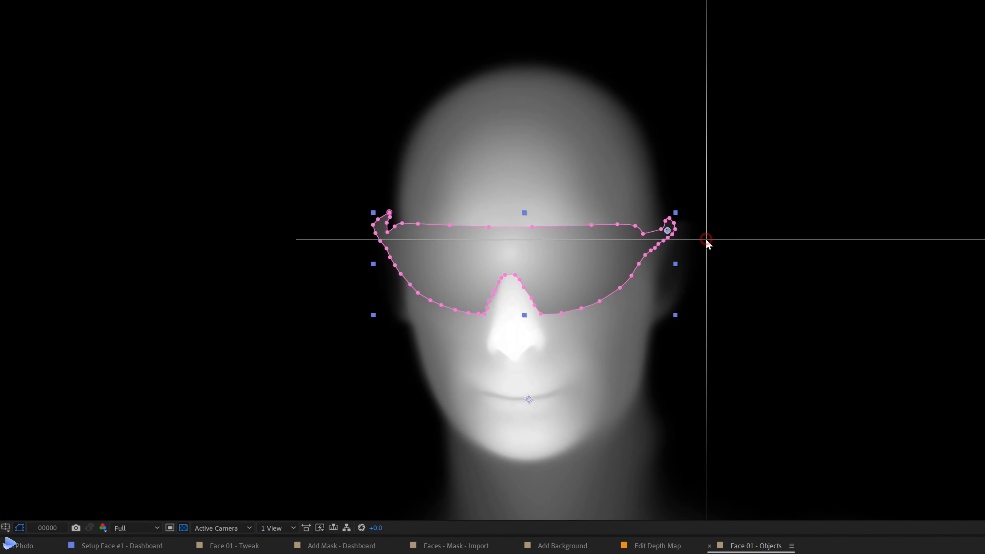
pyautogui.click(925, 322)
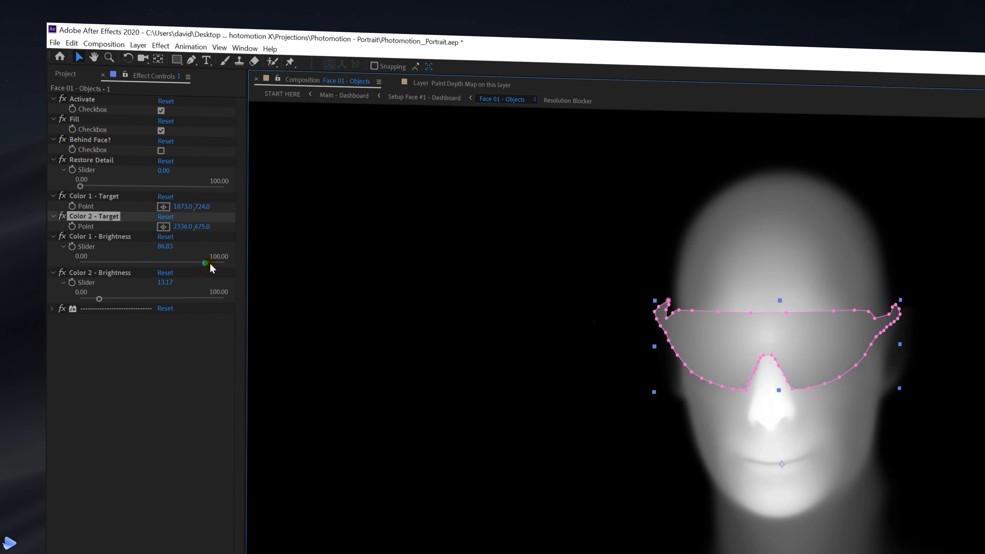
pyautogui.click(210, 264)
pyautogui.click(102, 216)
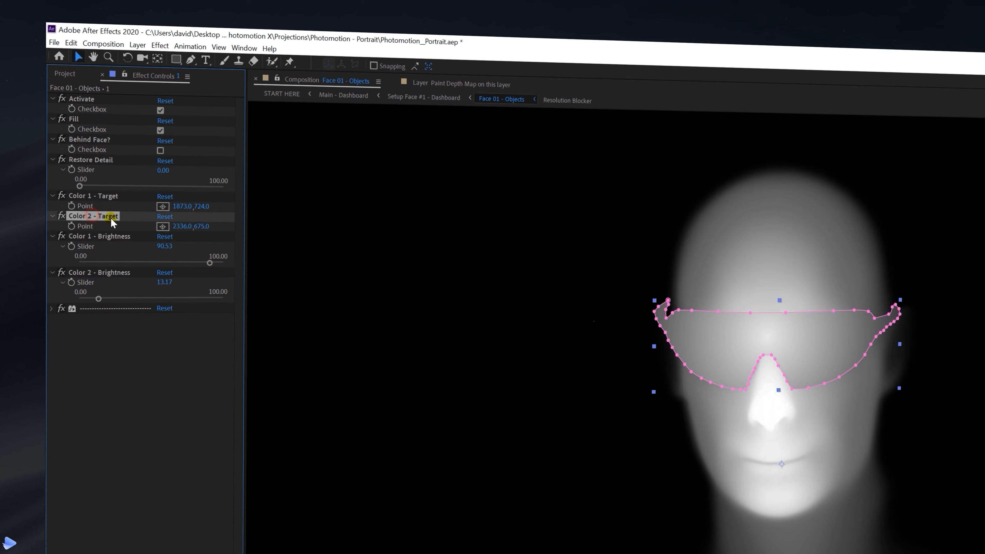
pyautogui.moveTo(705, 234); pyautogui.dragTo(712, 240)
pyautogui.press('F2')
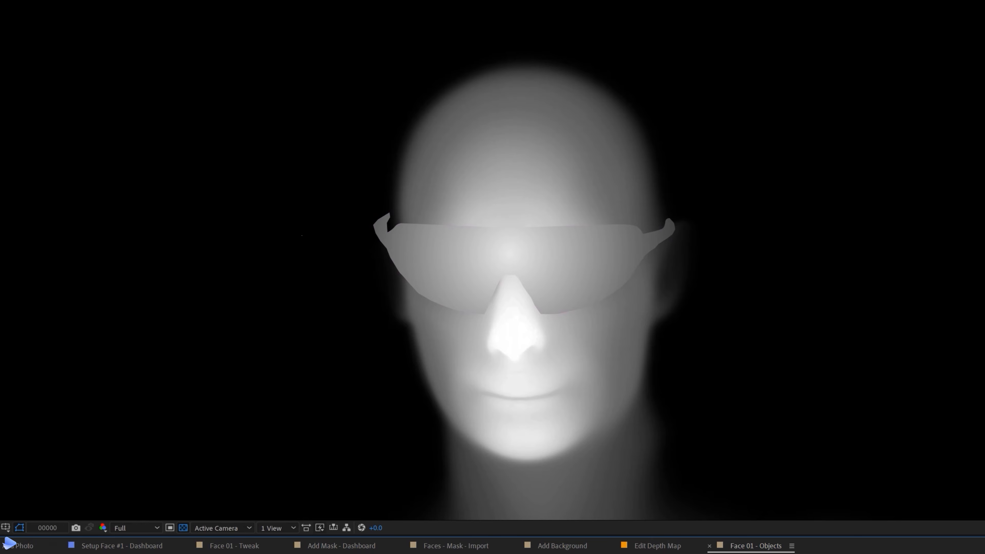
# Feather the edge of the sunglasses mask on layer 1 slightly.
pyautogui.click(479, 247)
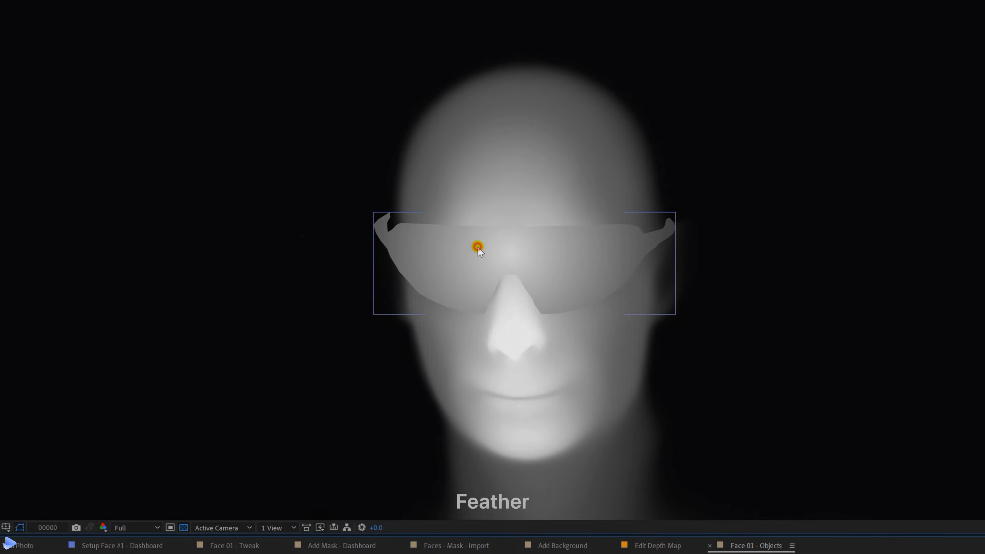
pyautogui.press('f')
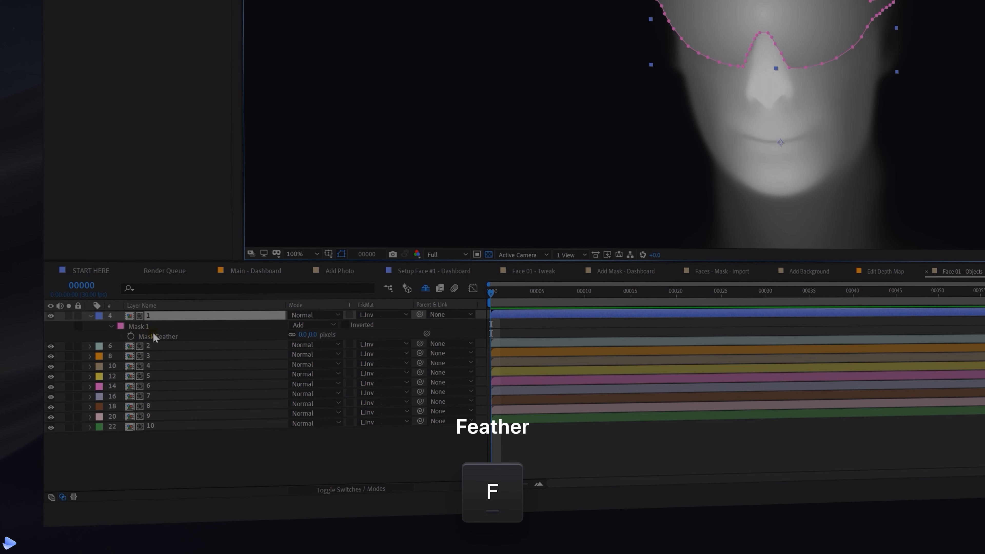
pyautogui.click(177, 326)
pyautogui.moveTo(302, 334); pyautogui.dragTo(328, 334)
pyautogui.click(308, 450)
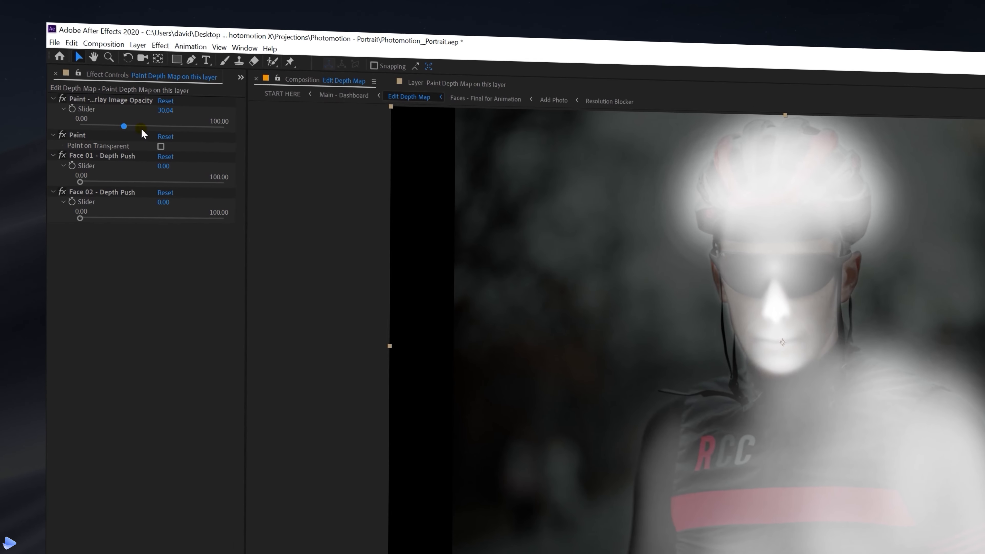
# Lower the paint overlay image opacity of the Edit Depth Map composition to its minimum.
pyautogui.moveTo(123, 127); pyautogui.dragTo(63, 130)
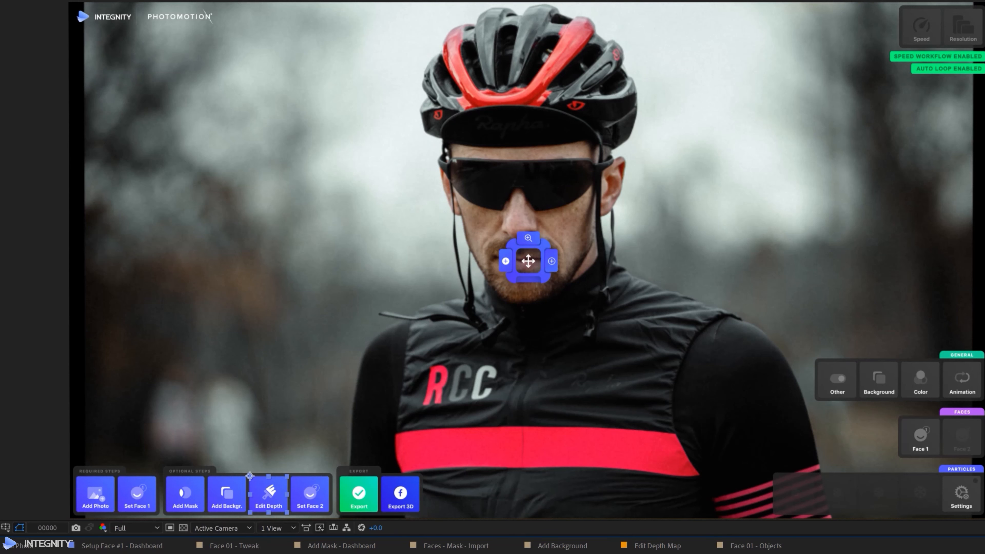
# Animate the Move control horizontally, from about 519, 540 at the start to the opposite side of the portrait at 5 seconds, with the time shown as timecode.
pyautogui.moveTo(527, 259); pyautogui.dragTo(320, 261)
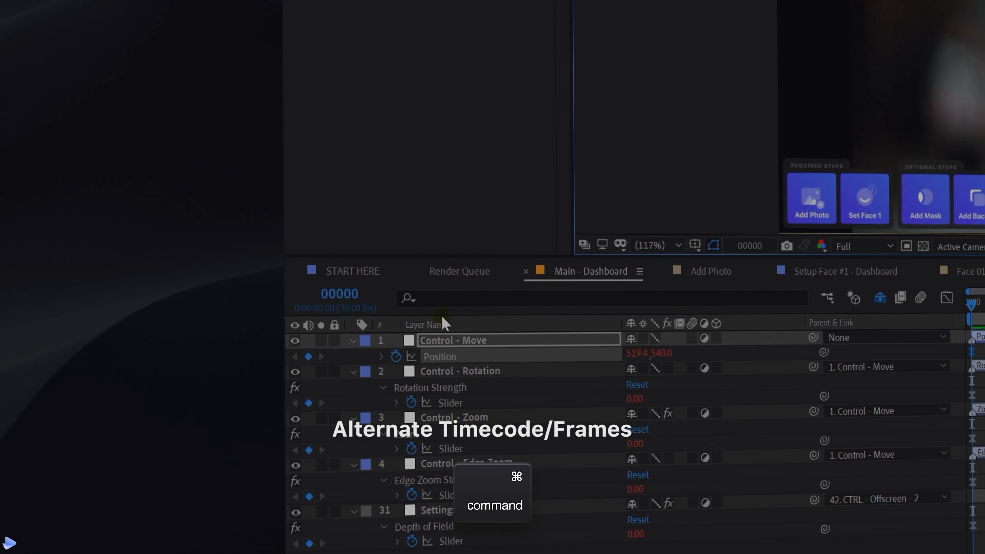
pyautogui.keyDown('super'); pyautogui.click(341, 296); pyautogui.keyUp('super')
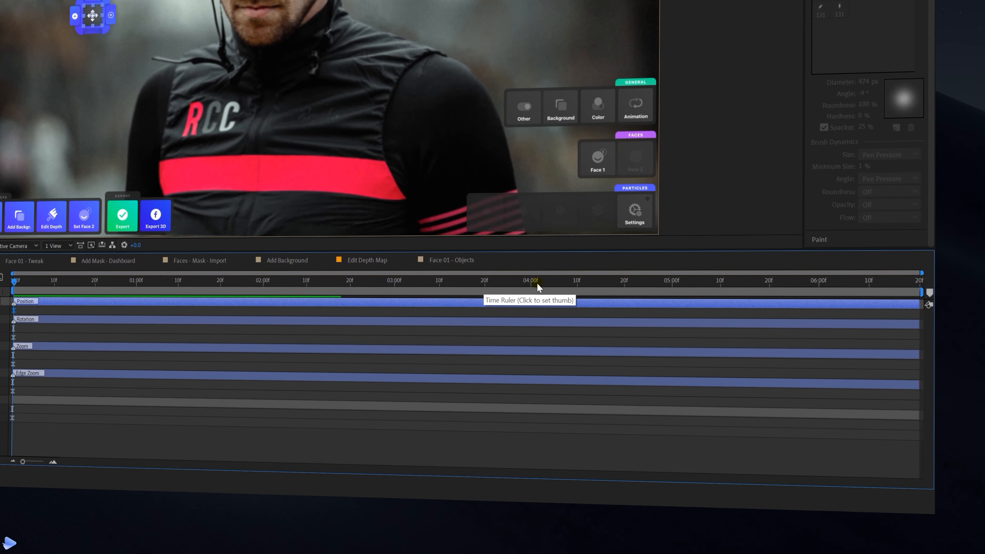
pyautogui.click(672, 283)
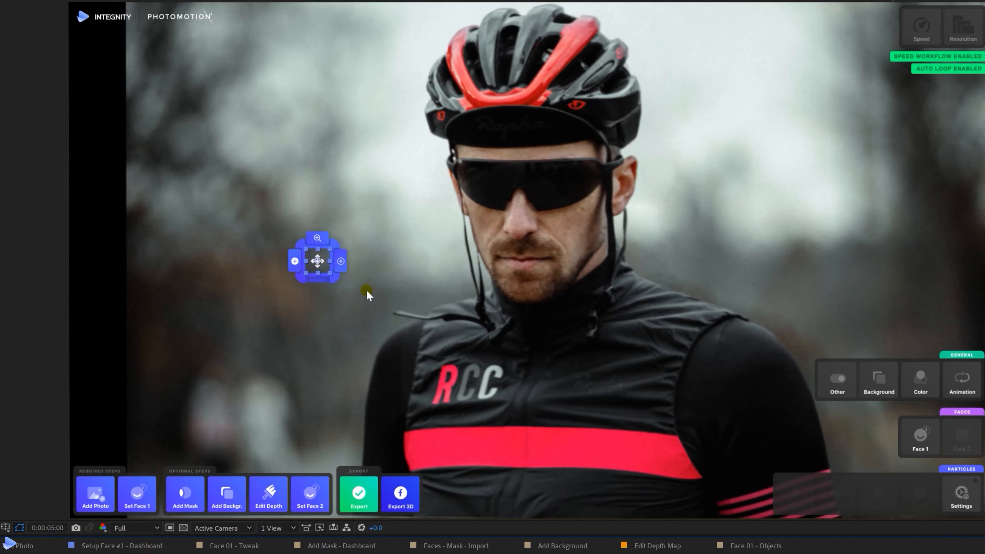
pyautogui.moveTo(320, 276); pyautogui.dragTo(715, 281)
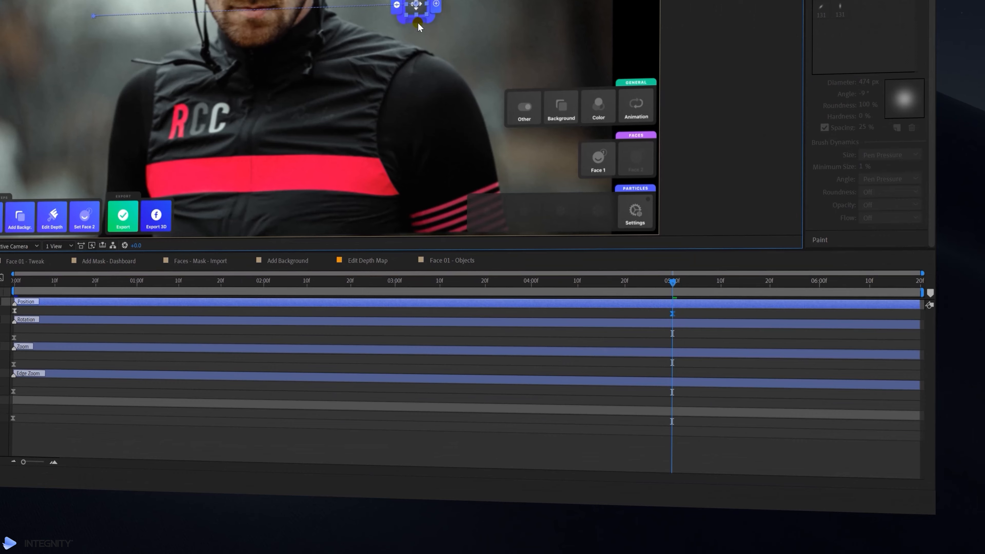
# End the work area at 5 seconds and preview the camera movement from the start.
pyautogui.press('n')
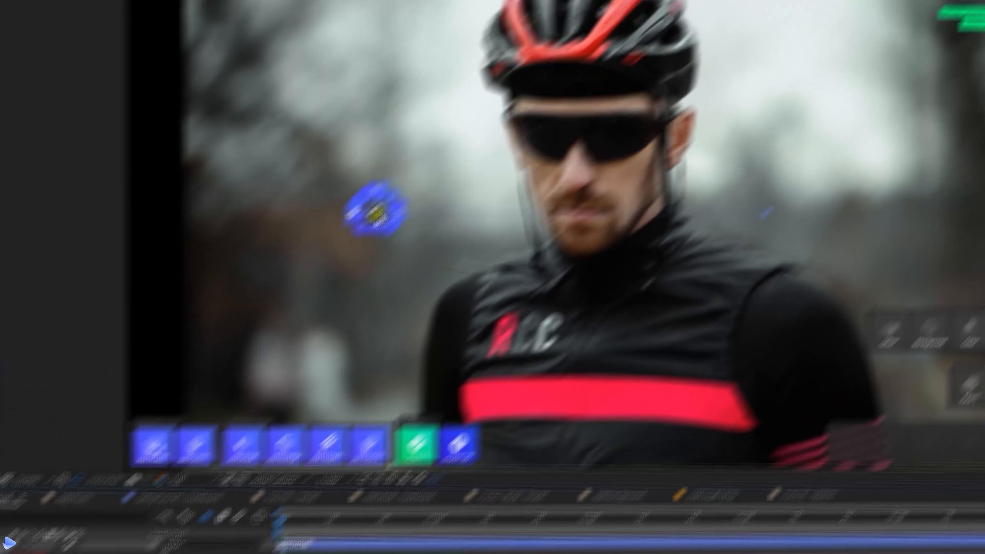
pyautogui.moveTo(604, 15); pyautogui.dragTo(599, 16)
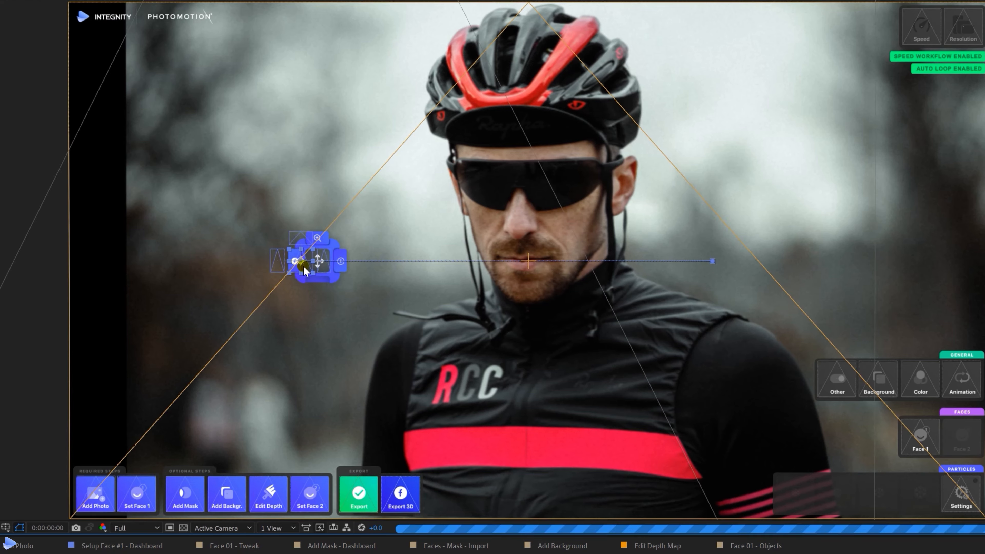
pyautogui.press('space')
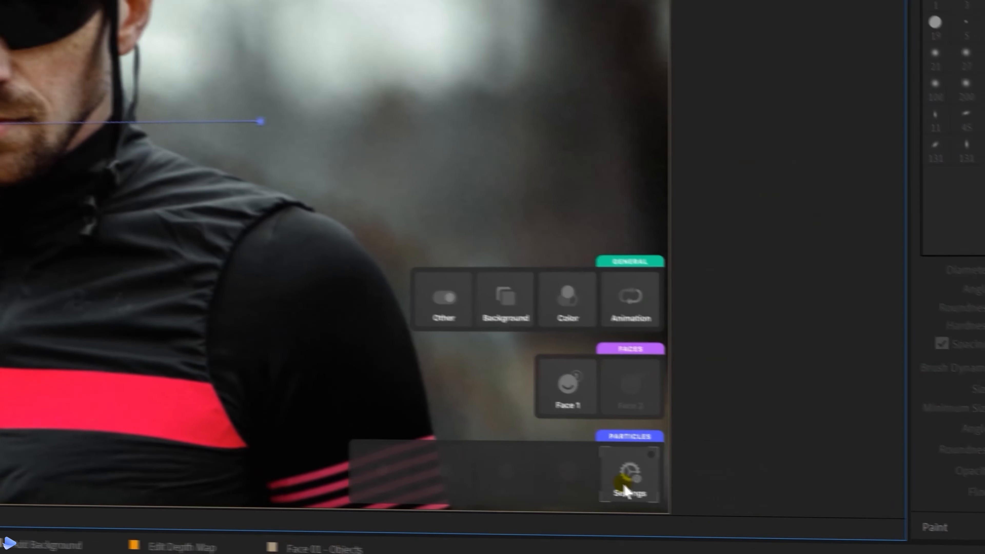
# Set the Particle Type to 11 and activate the particles in the dashboard's particle settings.
pyautogui.click(958, 500)
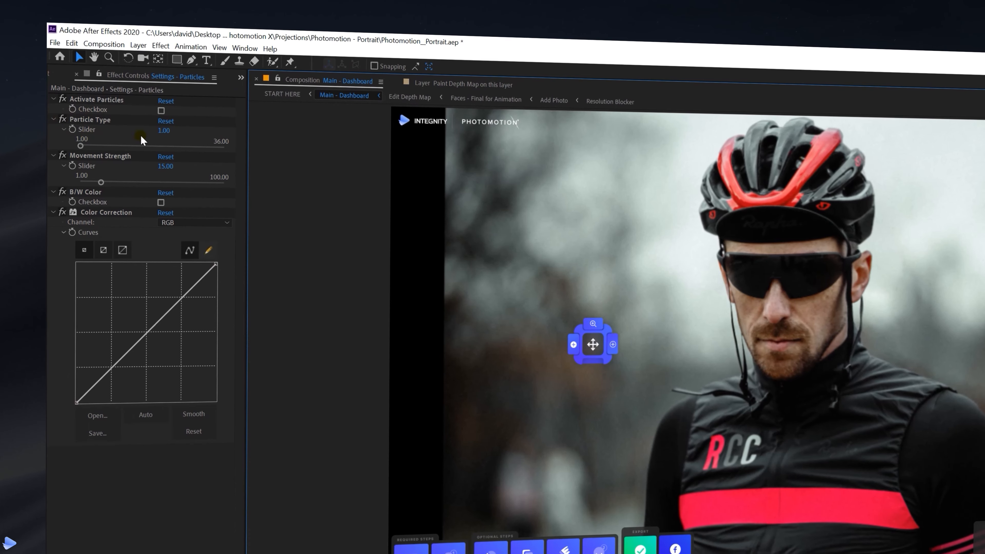
pyautogui.click(163, 131)
pyautogui.write('11')
pyautogui.press('Return')
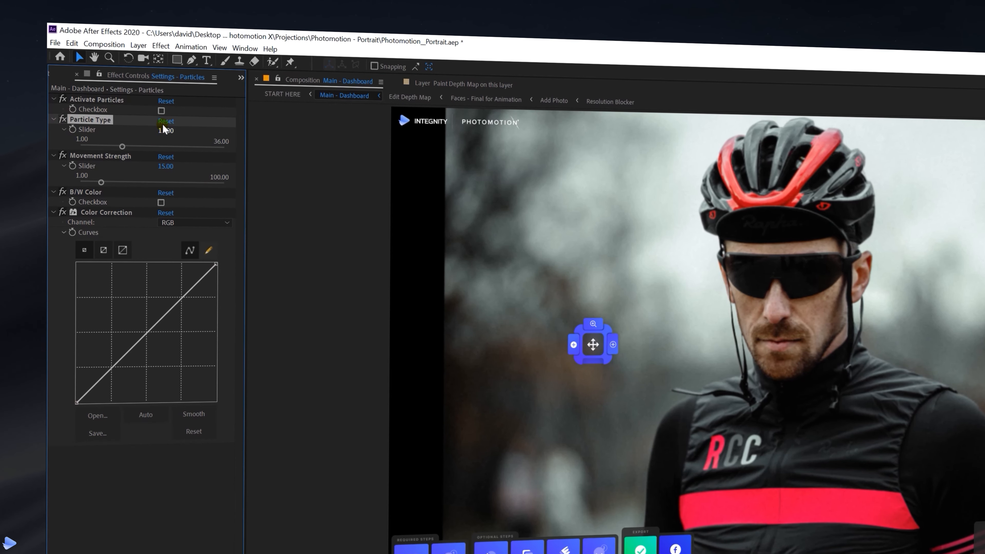
pyautogui.click(162, 110)
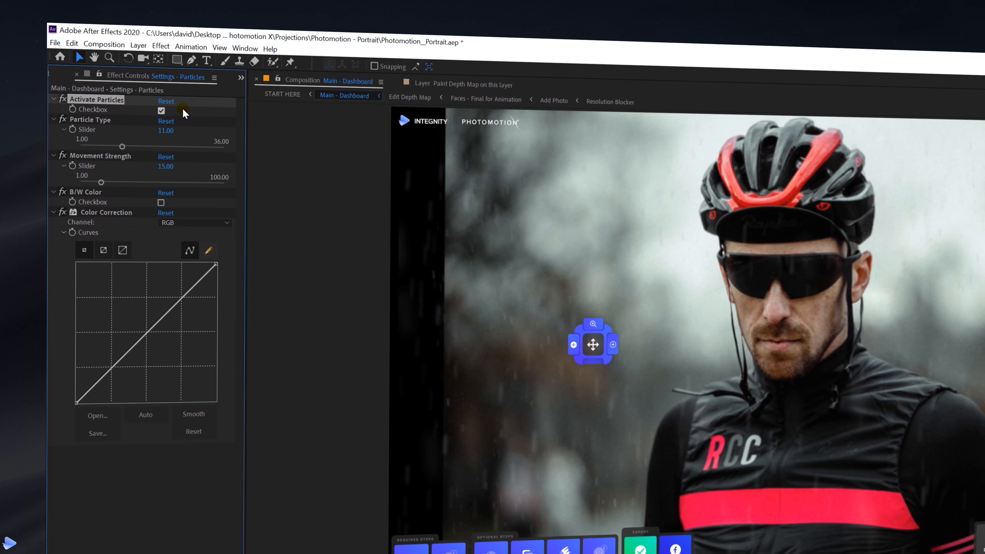
# Steepen the particles' Alpha curve by moving its upper end point inward along the top edge of the graph.
pyautogui.click(198, 224)
pyautogui.click(201, 285)
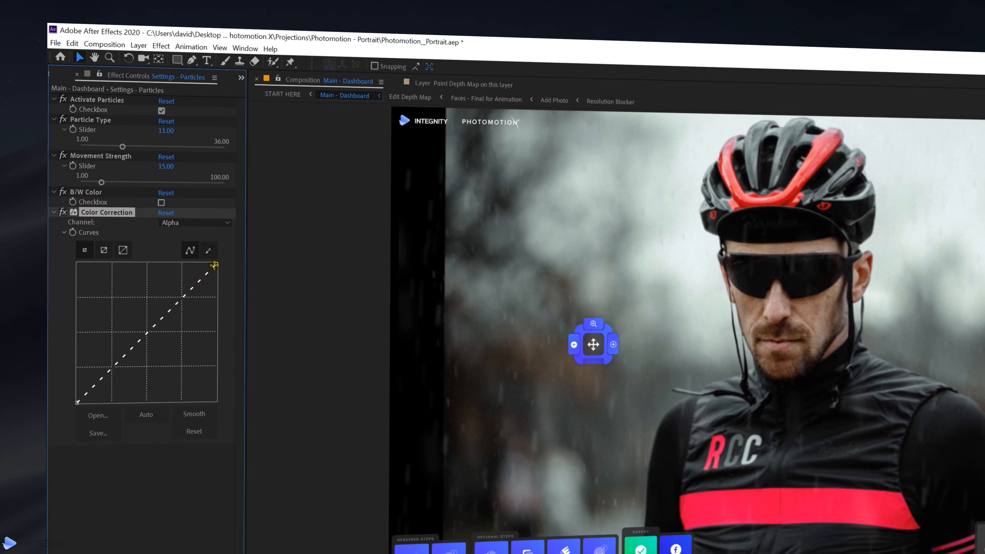
pyautogui.moveTo(216, 264); pyautogui.dragTo(175, 265)
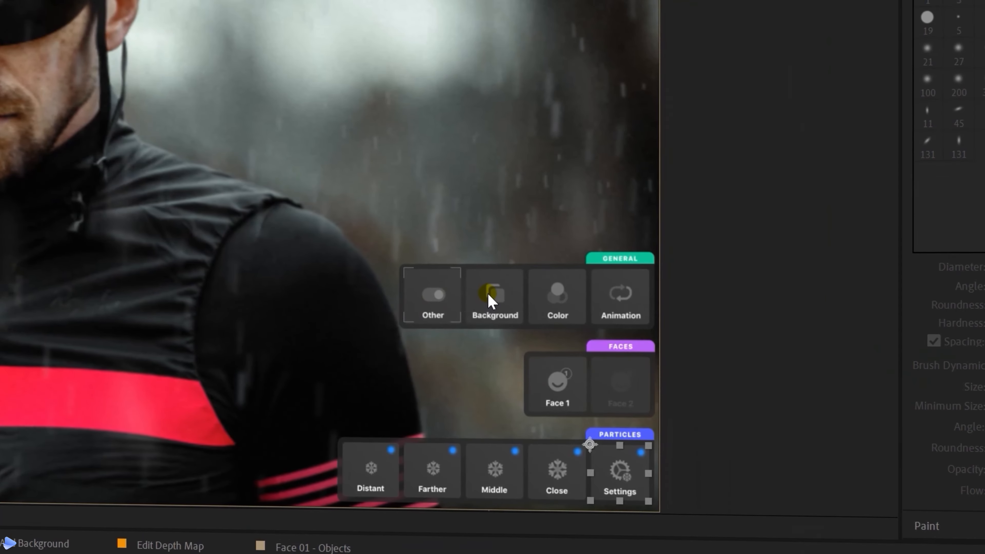
# Set the custom background's Depth to 71.19, increase its Extra Scale, and scrub through the animation to check the edges.
pyautogui.click(488, 293)
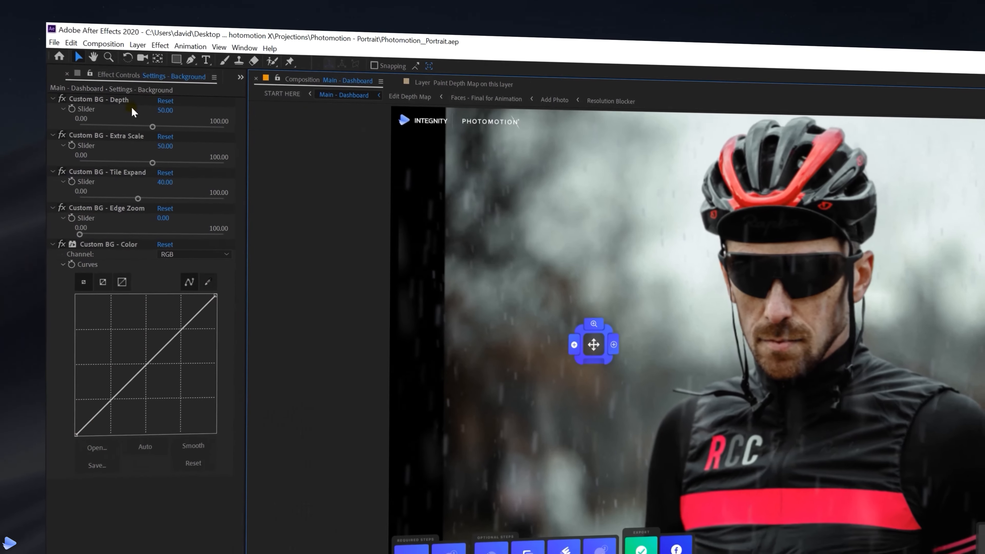
pyautogui.moveTo(152, 127); pyautogui.dragTo(184, 128)
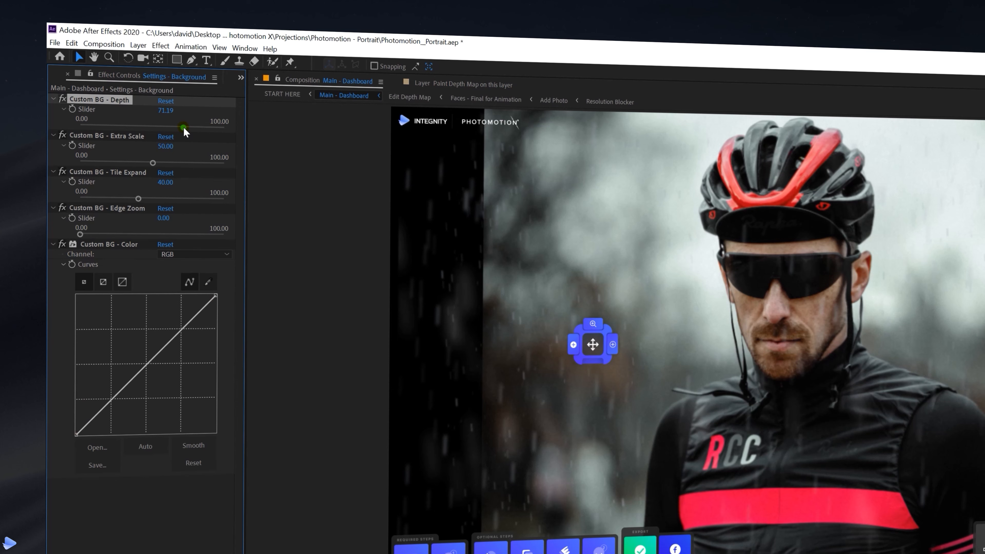
pyautogui.moveTo(153, 162); pyautogui.dragTo(178, 163)
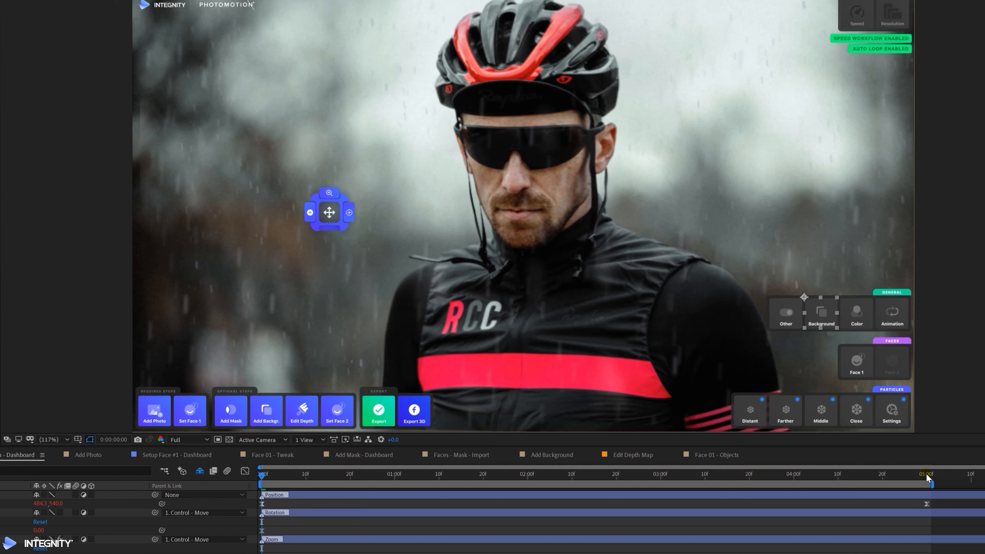
pyautogui.moveTo(926, 478); pyautogui.dragTo(171, 479)
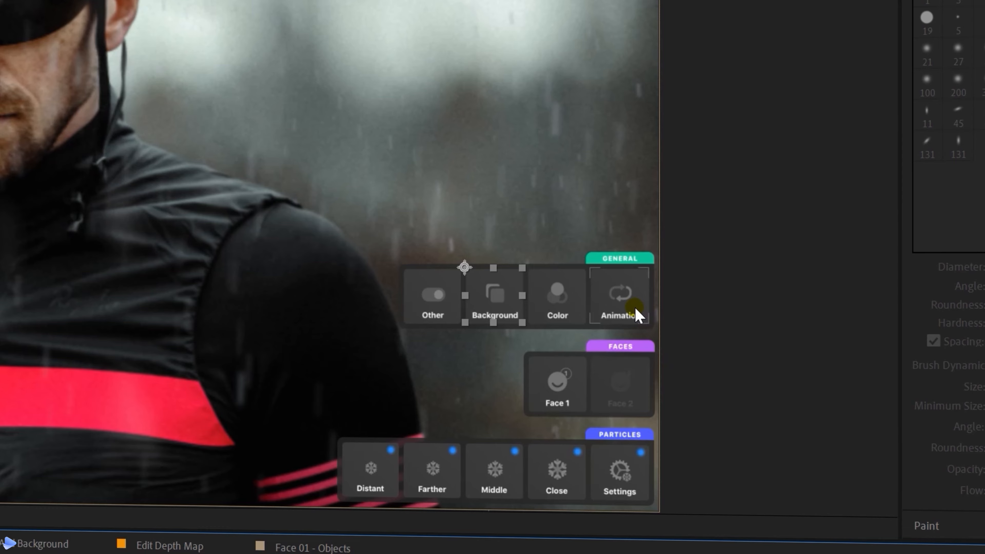
# Try a Rotation Boost of 75.72 in the animation settings and toggle Photo - Tile Edges on and off.
pyautogui.click(638, 315)
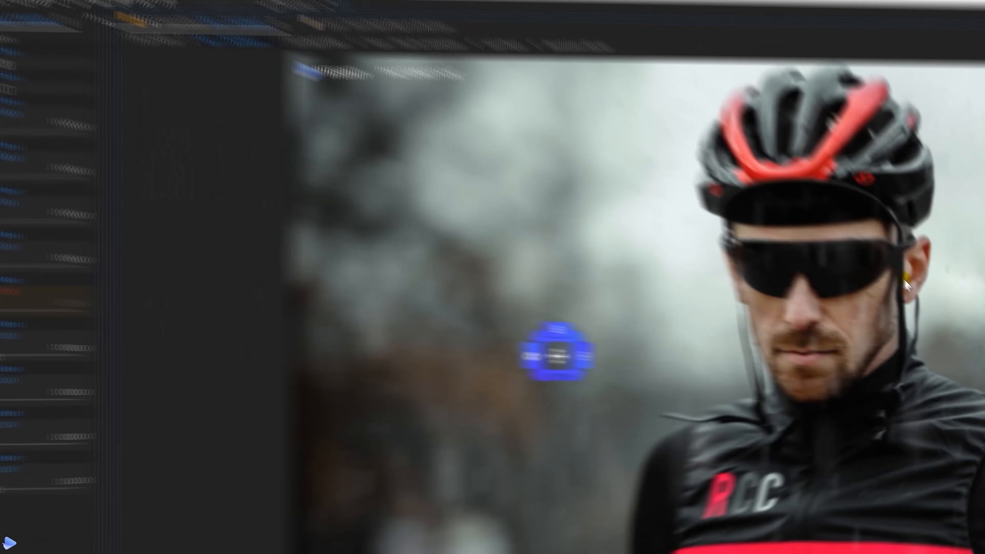
pyautogui.moveTo(138, 166); pyautogui.dragTo(190, 171)
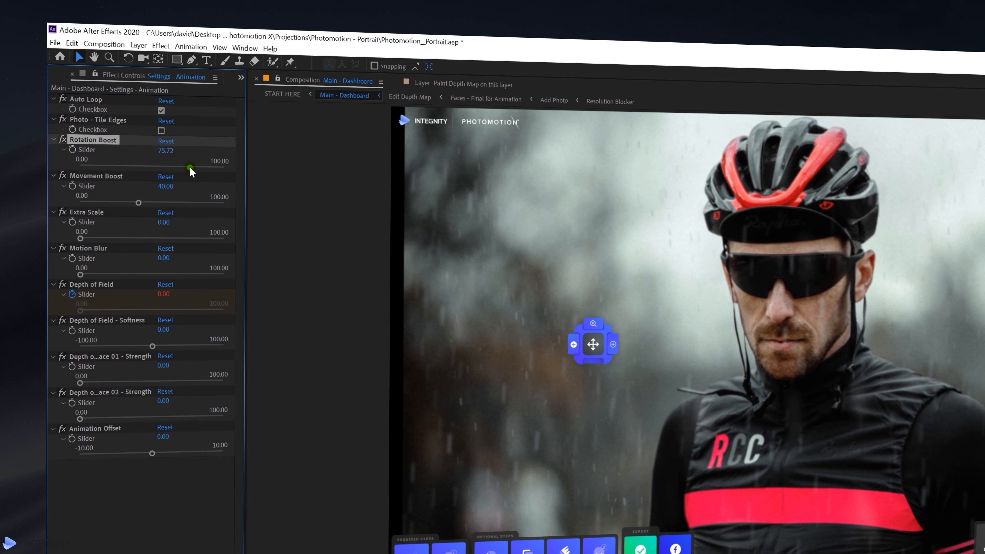
pyautogui.click(160, 131)
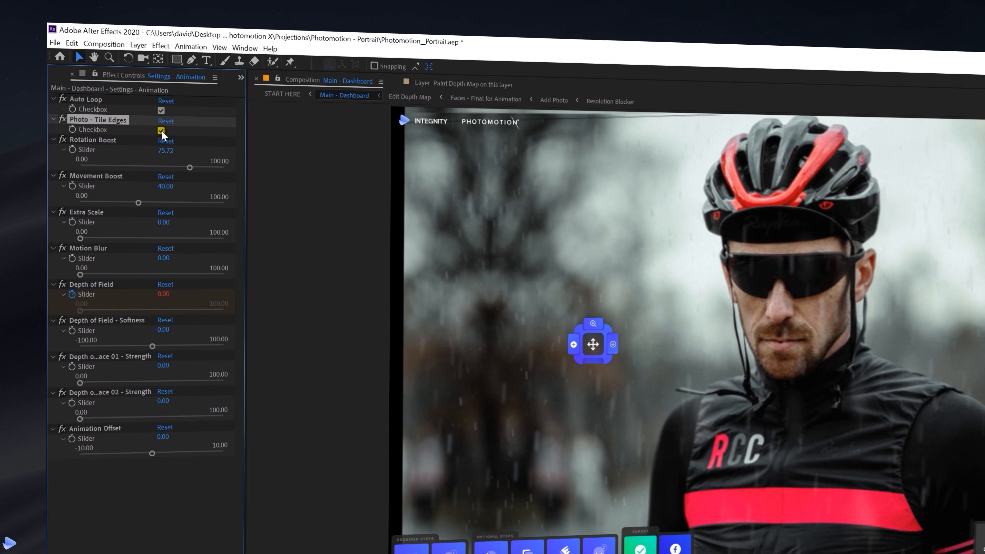
pyautogui.click(161, 130)
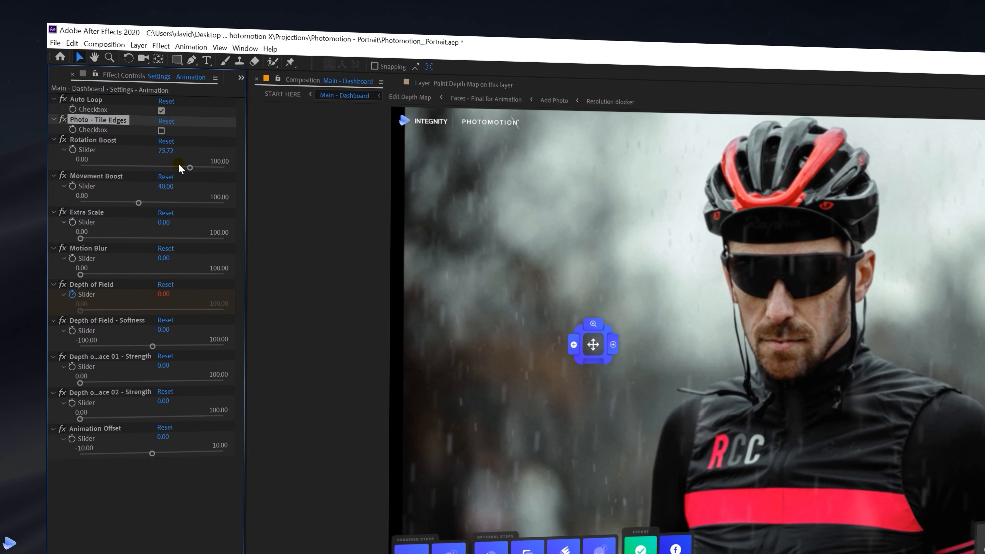
# Undo the Tile Edges and Rotation Boost changes.
pyautogui.hotkey('ctrl', 'z')
pyautogui.hotkey('ctrl', 'z')
pyautogui.hotkey('ctrl', 'z')
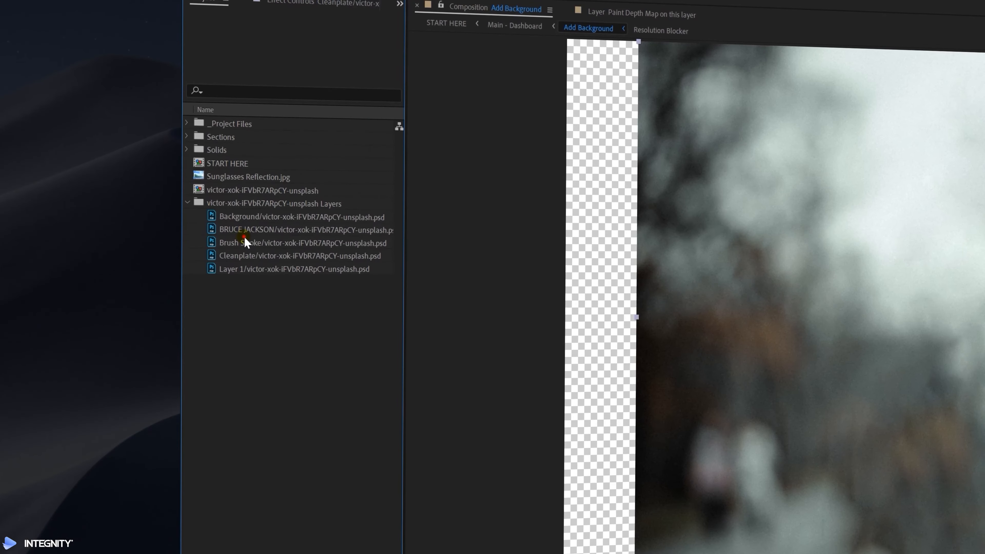
# Add the PSD's Brush Stroke layer above the cleanplate in Add Background and parent it to the match-scale layer, snapping it to the parent's transform.
pyautogui.click(244, 241)
pyautogui.moveTo(243, 241)
pyautogui.mouseDown()
pyautogui.moveTo(66, 223)
pyautogui.moveTo(97, 383)
pyautogui.mouseUp()
pyautogui.moveTo(314, 384); pyautogui.dragTo(163, 381)
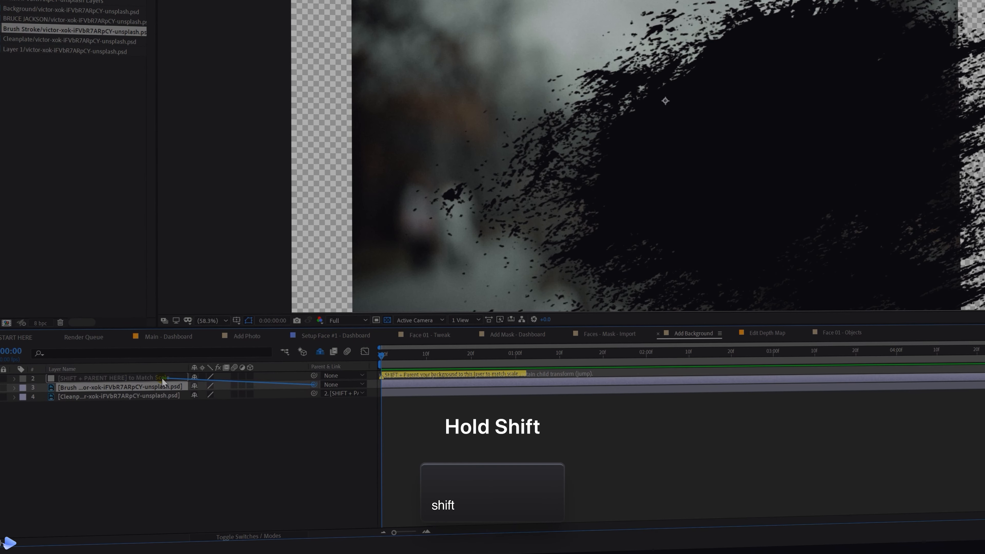
pyautogui.moveTo(163, 381); pyautogui.dragTo(162, 379)
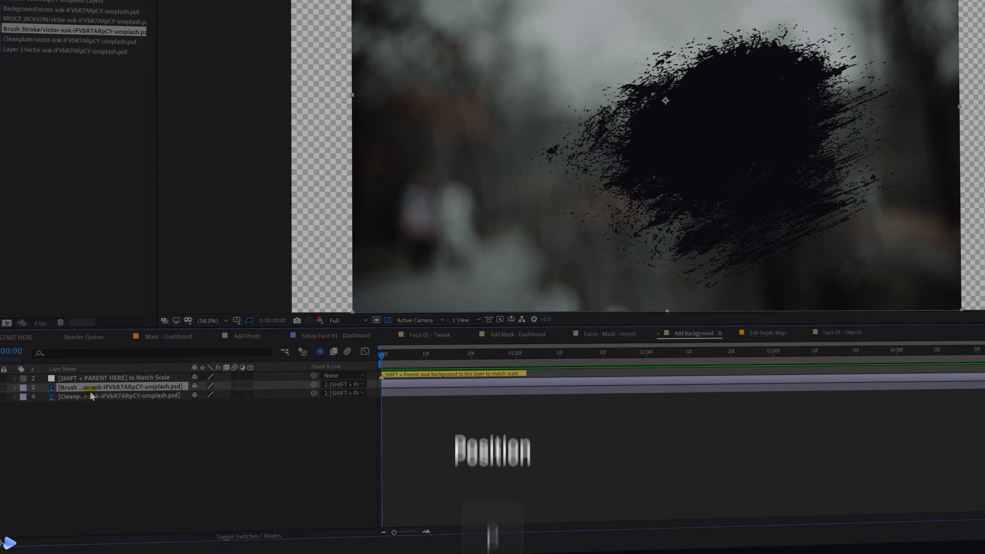
# Keyframe the Brush Stroke layer's horizontal Position from 59 at the start to -51 at 5 seconds.
pyautogui.press('p')
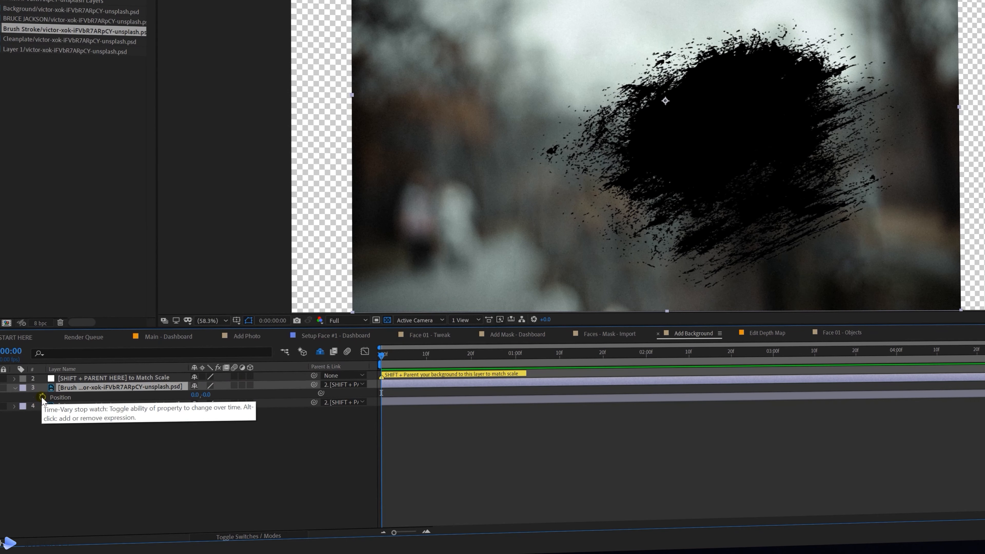
pyautogui.click(42, 396)
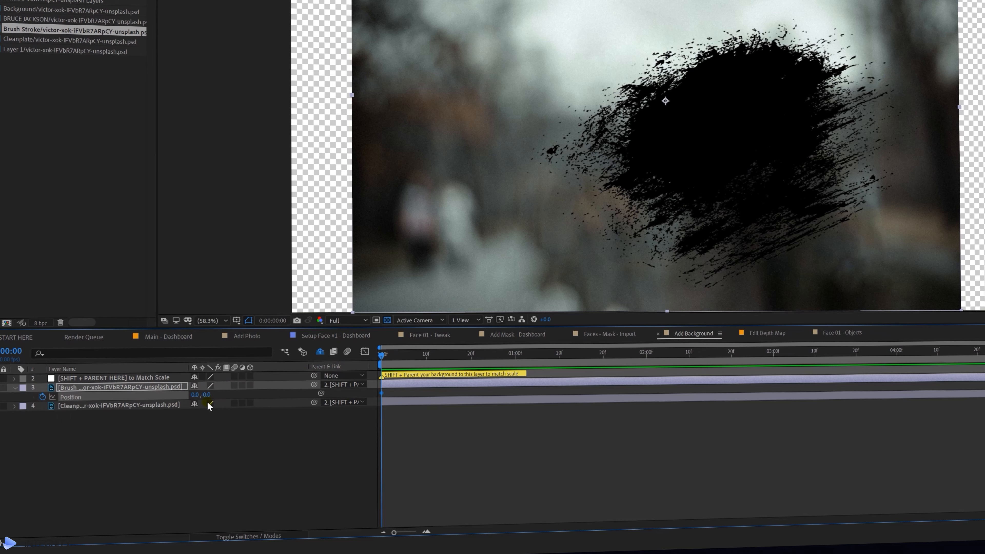
pyautogui.moveTo(197, 399); pyautogui.dragTo(224, 394)
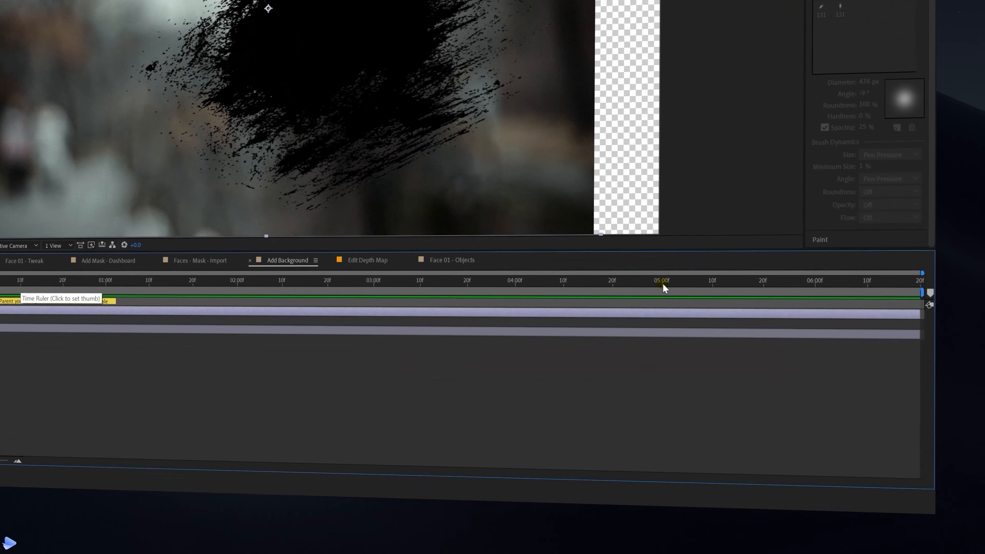
pyautogui.click(662, 284)
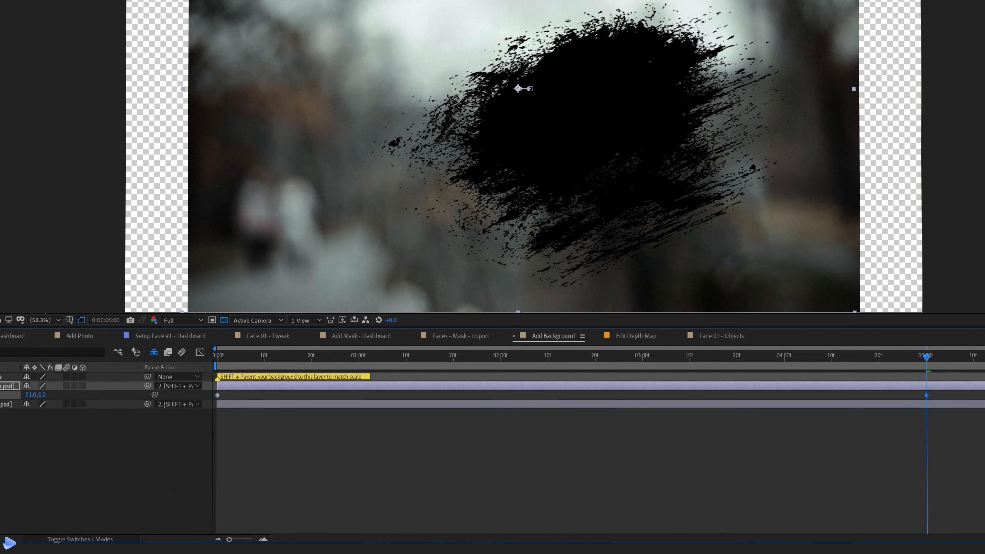
pyautogui.moveTo(218, 355); pyautogui.dragTo(780, 356)
# Apply Easy Ease to both of the Brush Stroke layer's Position keyframes and return to the first frame.
pyautogui.moveTo(942, 393); pyautogui.dragTo(194, 431)
pyautogui.press('F9')
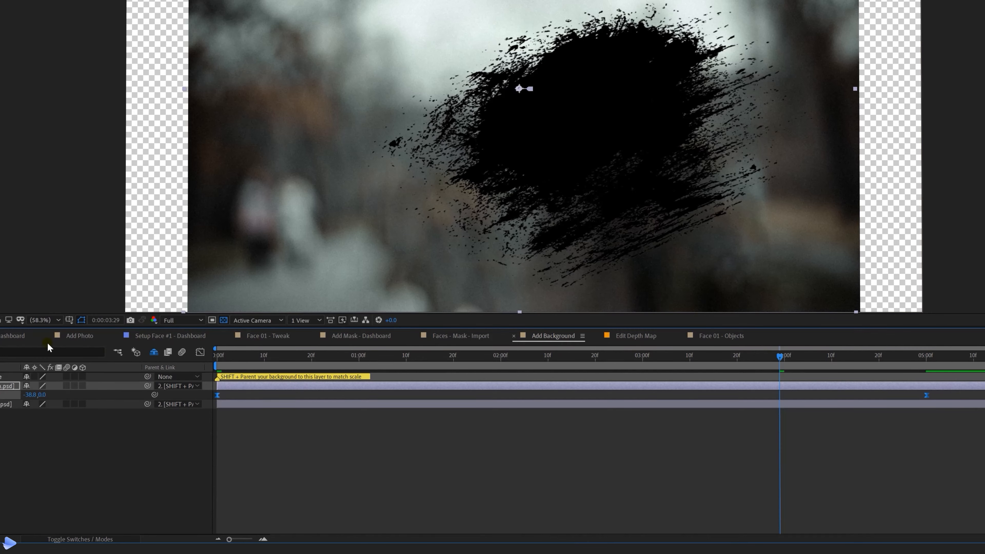
pyautogui.press('Home')
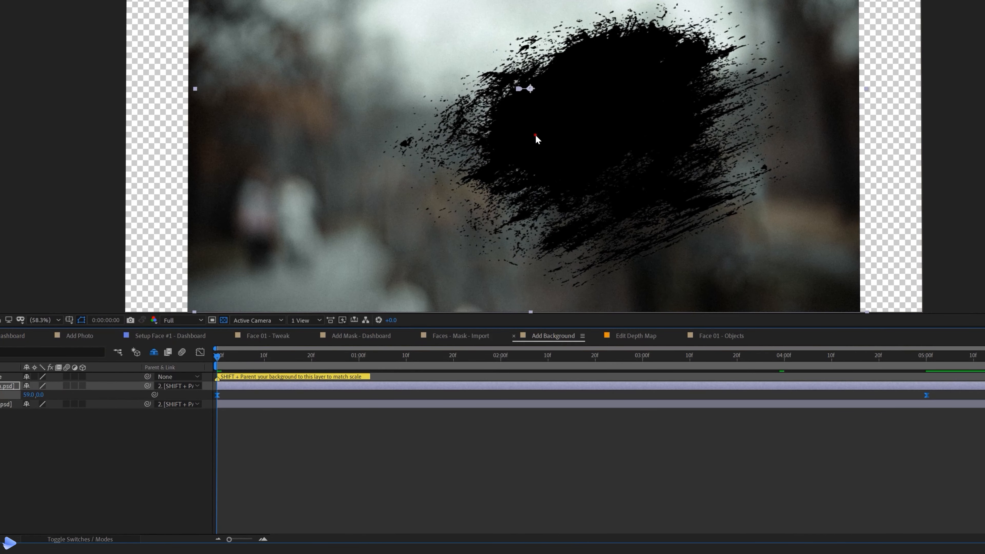
pyautogui.moveTo(536, 139); pyautogui.dragTo(538, 168)
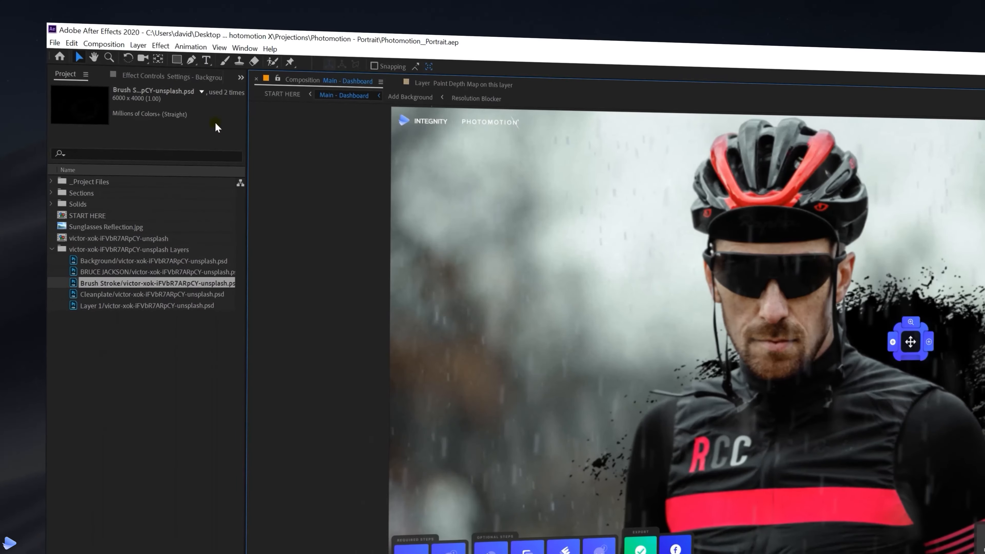
# Open the custom background's effect settings from the main dashboard comp and fine-tune one of its values.
pyautogui.click(170, 76)
pyautogui.moveTo(147, 364); pyautogui.dragTo(155, 369)
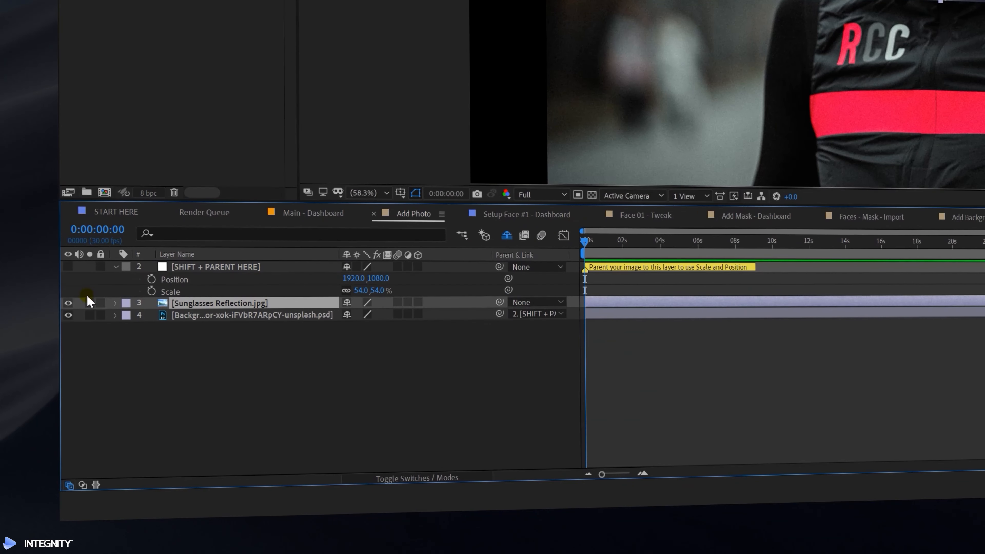
# Hide the Sunglasses Reflection layer and begin tracing the sunglasses lens with the Pen tool, using a red fill and no stroke.
pyautogui.click(67, 303)
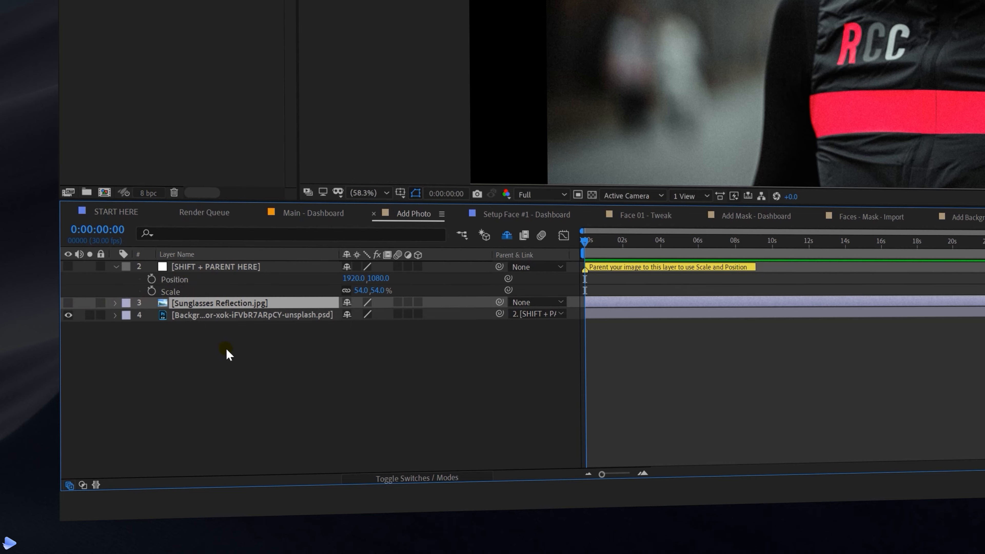
pyautogui.click(226, 358)
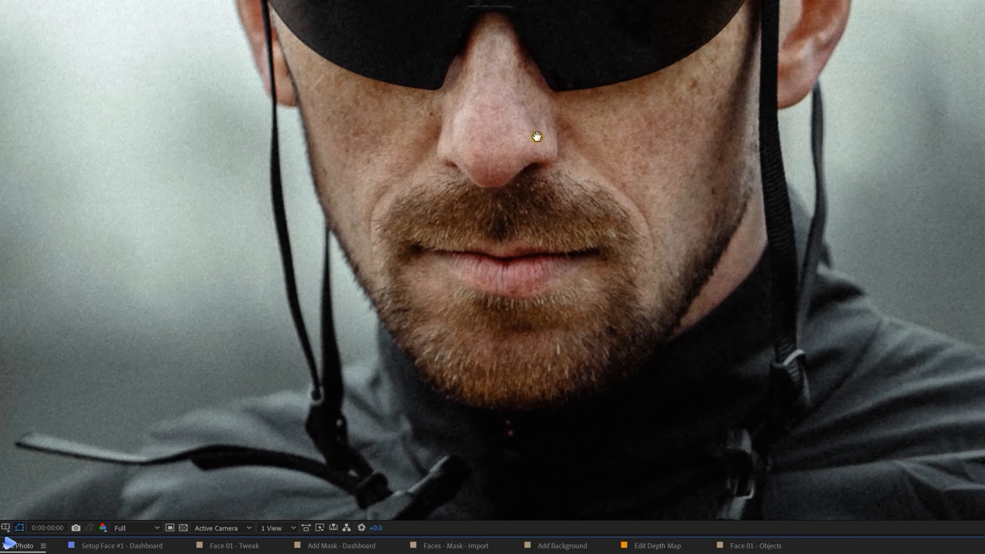
pyautogui.moveTo(536, 136); pyautogui.dragTo(527, 452)
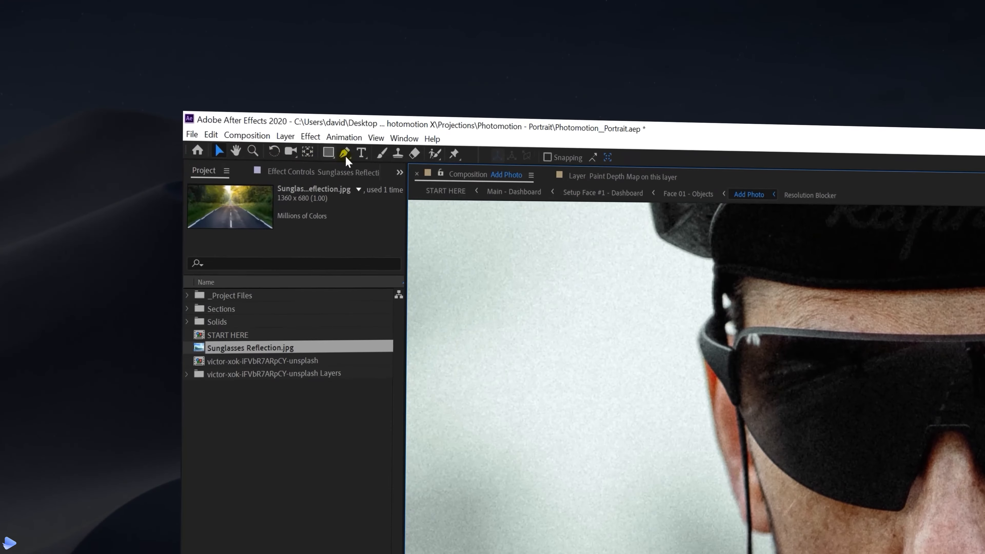
pyautogui.click(346, 157)
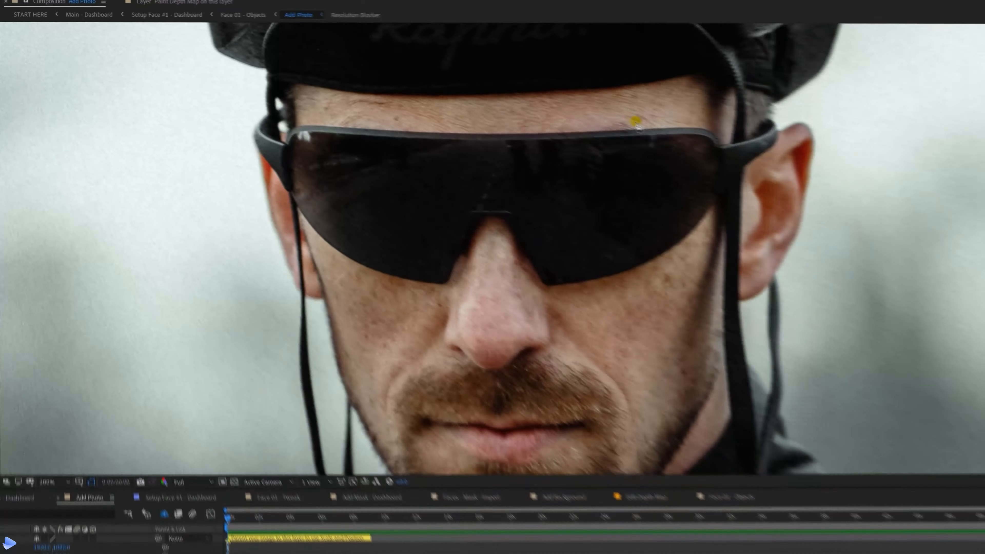
pyautogui.scroll(1, 664, 128)
pyautogui.moveTo(666, 123); pyautogui.dragTo(575, 251)
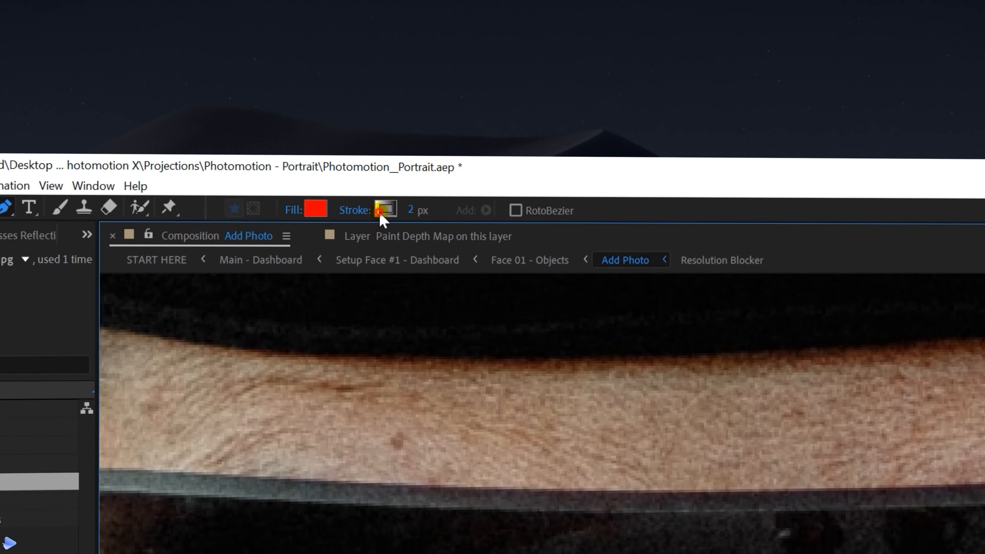
pyautogui.keyDown('super'); pyautogui.click(383, 212); pyautogui.keyUp('super')
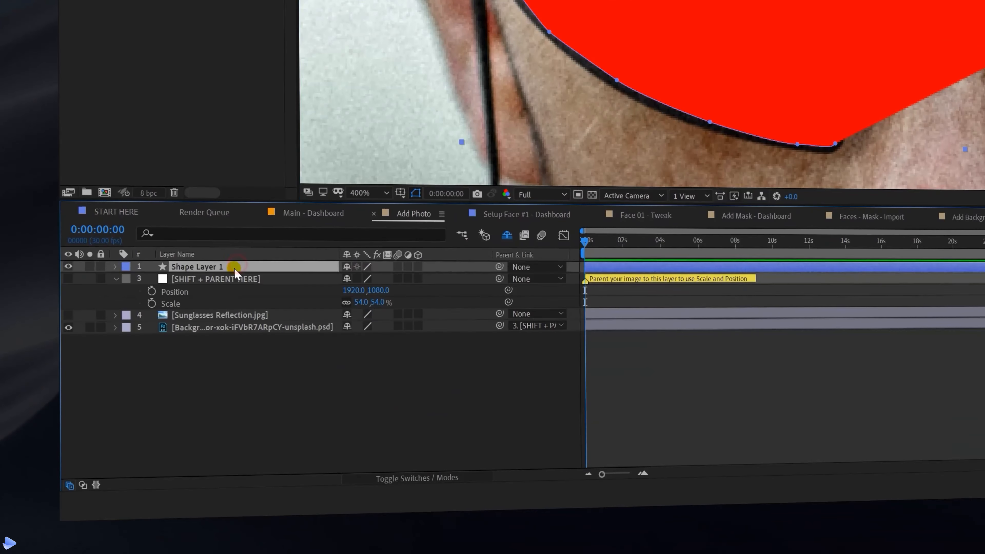
# Lower Shape Layer 1's Opacity to finish tracing the lens over the photo, and restore it to 100%.
pyautogui.click(235, 270)
pyautogui.press('t')
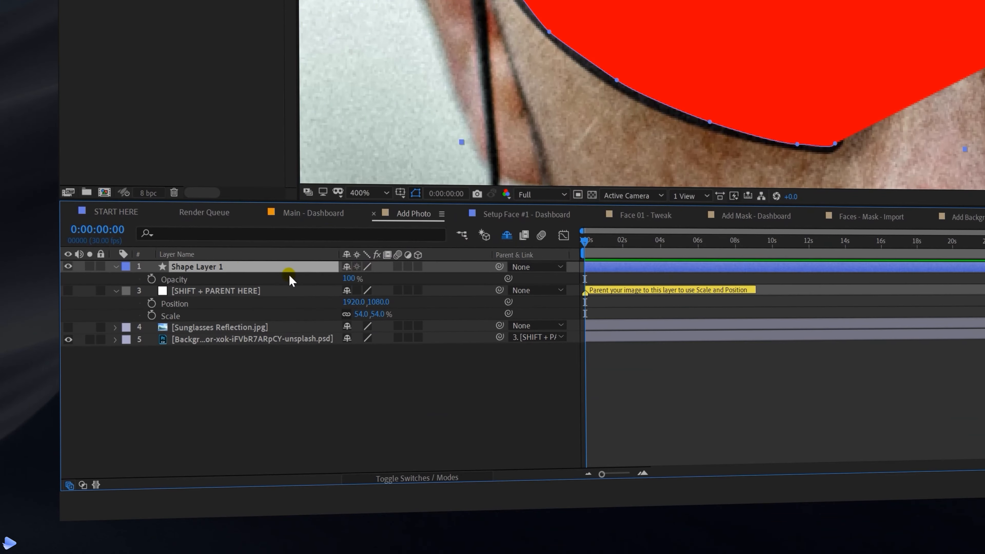
pyautogui.moveTo(347, 280); pyautogui.dragTo(309, 283)
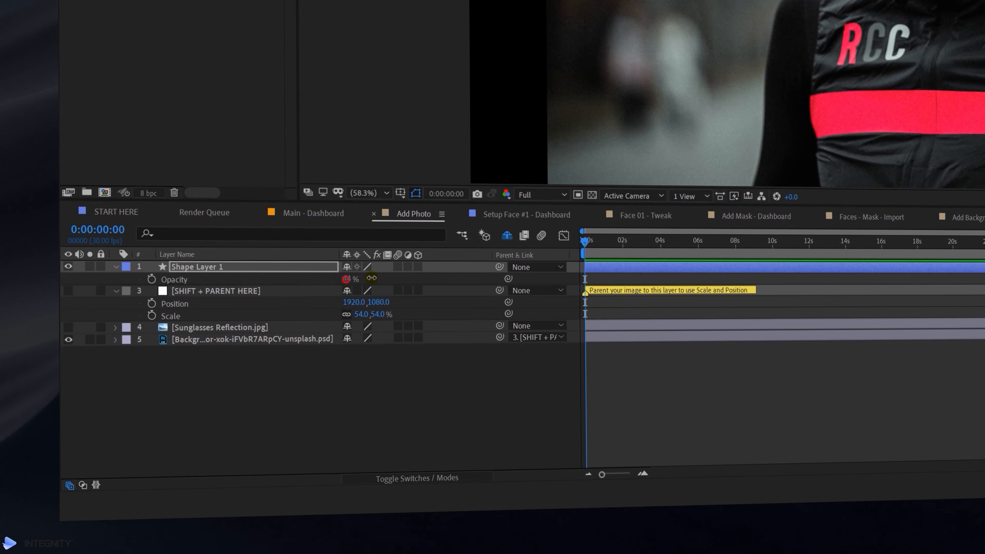
pyautogui.moveTo(372, 278); pyautogui.dragTo(449, 277)
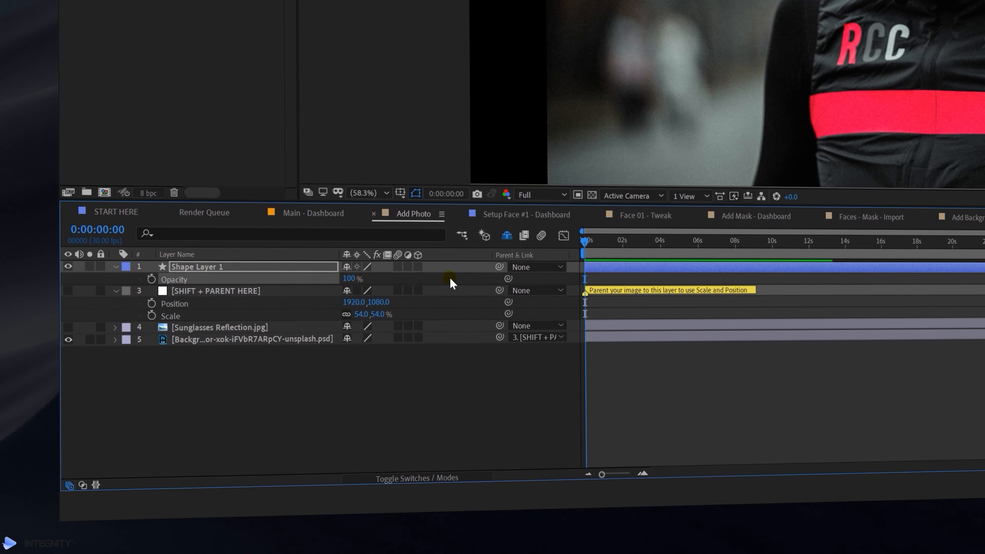
# Place Shape Layer 1 directly above Sunglasses Reflection.jpg, hide the shape and show the reflection image.
pyautogui.click(114, 267)
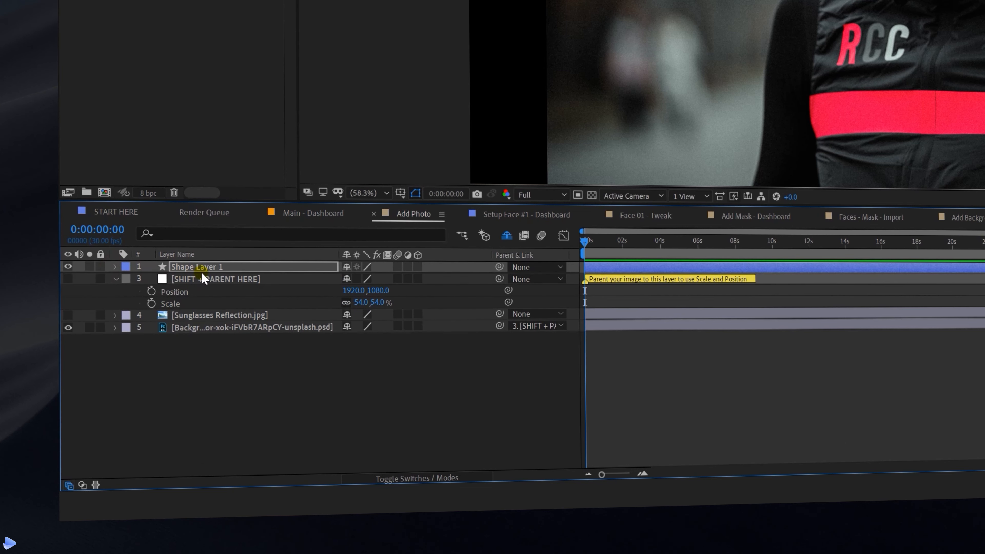
pyautogui.moveTo(203, 278); pyautogui.dragTo(205, 302)
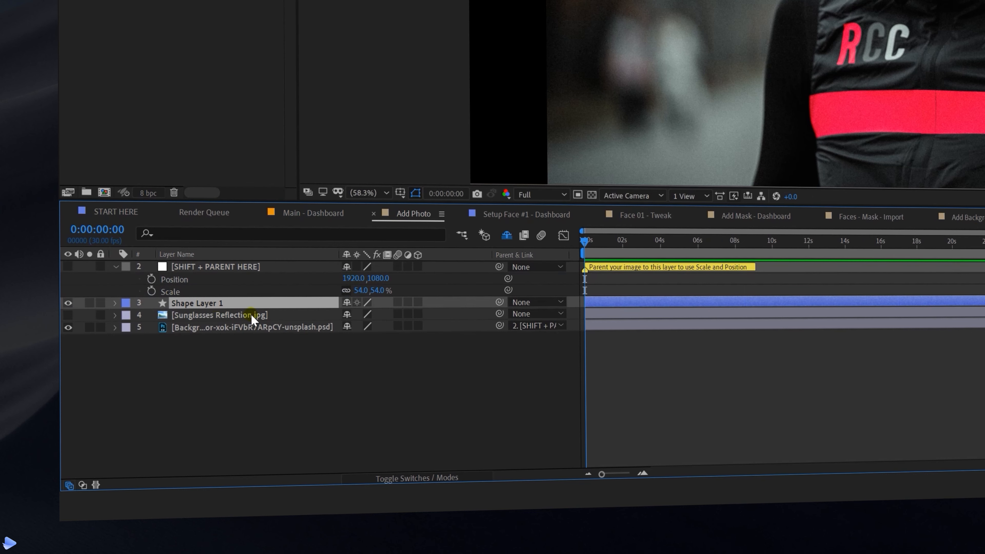
pyautogui.click(68, 303)
pyautogui.click(68, 315)
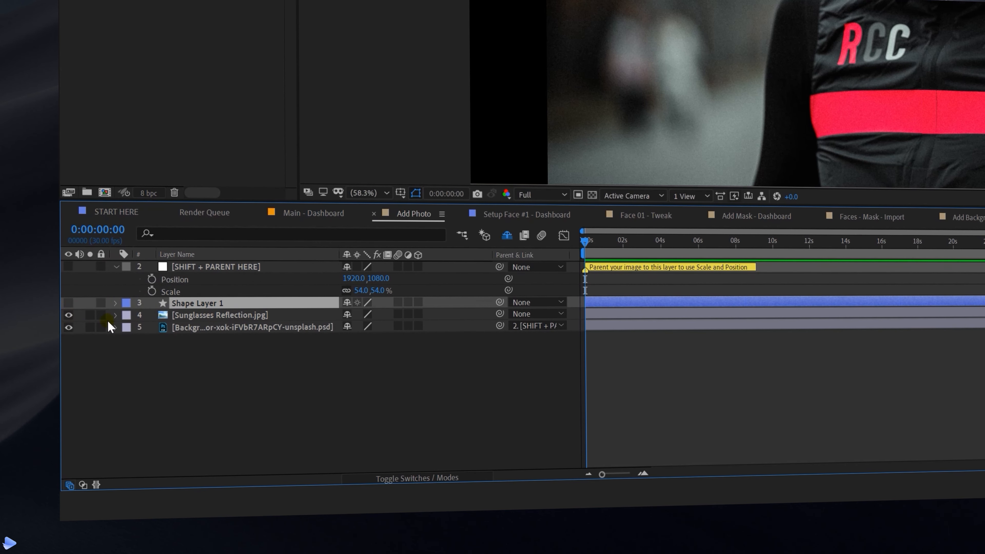
# Set the track matte of Sunglasses Reflection.jpg to Alpha Matte "Shape Layer 1" and fit the image to the lens.
pyautogui.click(207, 315)
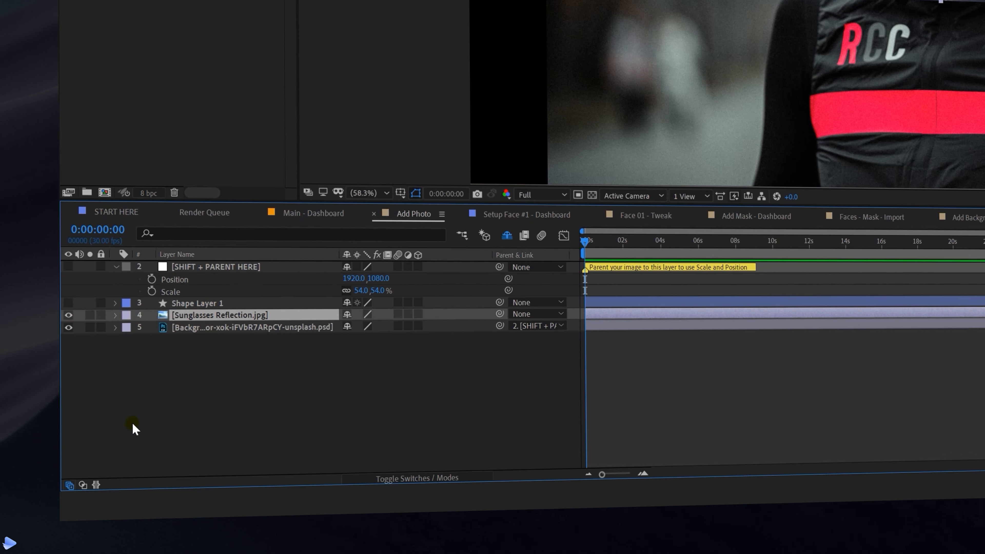
pyautogui.click(84, 485)
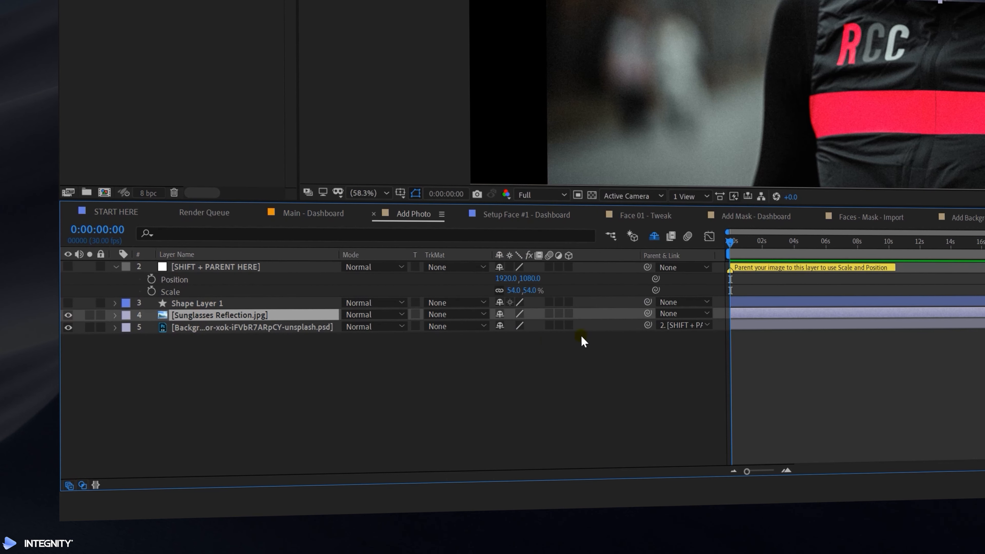
pyautogui.click(452, 314)
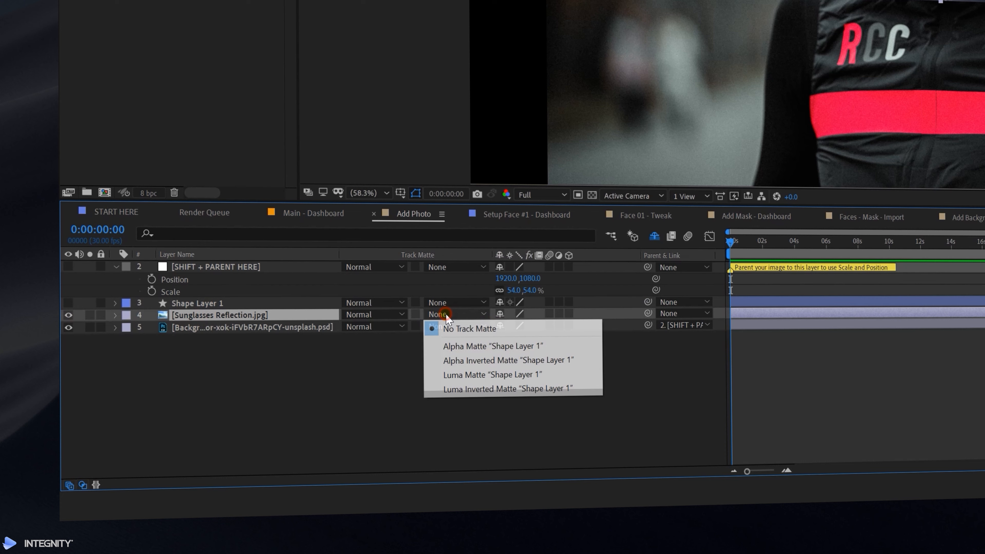
pyautogui.click(465, 346)
pyautogui.press('v')
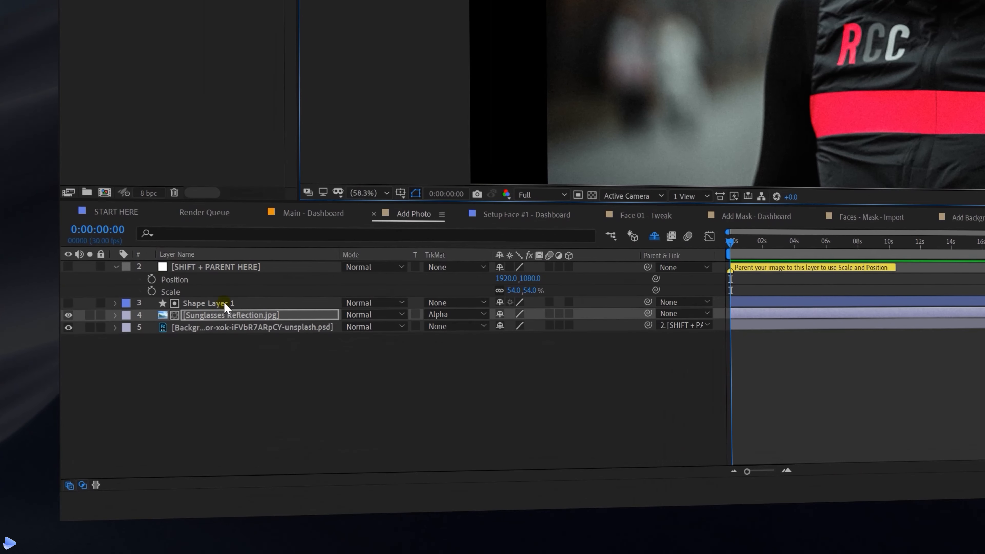
# Soften the edges of Shape Layer 1 with a Fast Box Blur, setting its Blur Radius to 5.
pyautogui.click(225, 304)
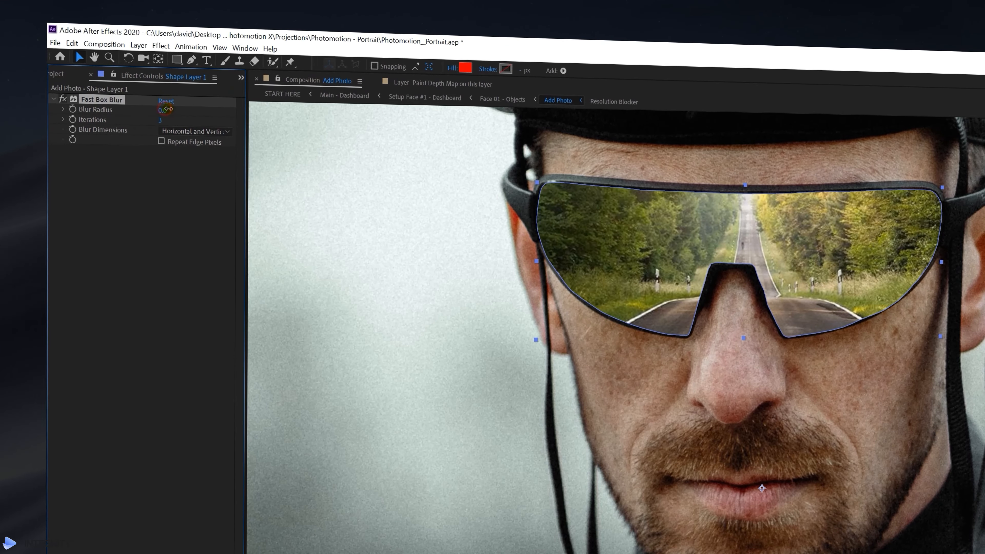
pyautogui.moveTo(167, 110); pyautogui.dragTo(167, 109)
pyautogui.press('Return')
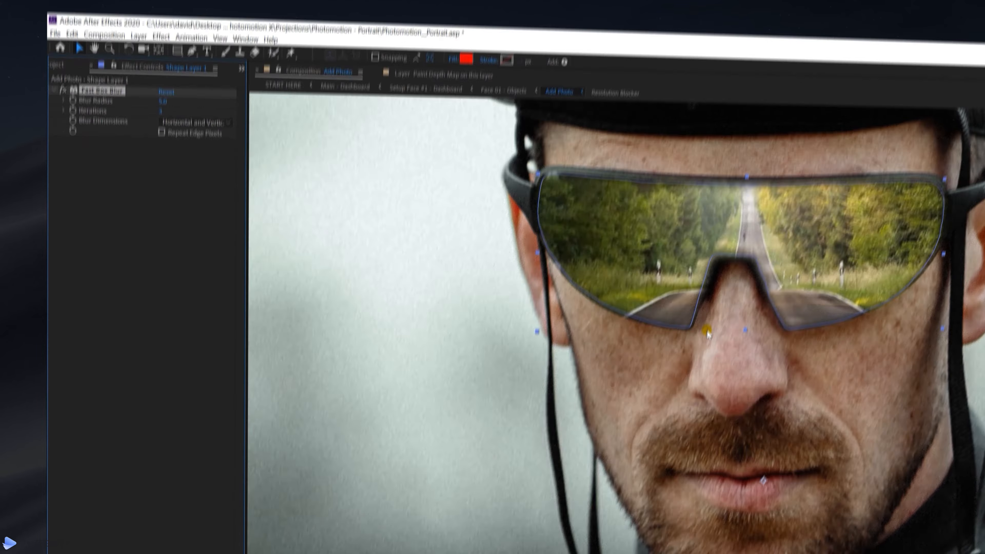
# Desaturate Sunglasses Reflection.jpg with Hue/Saturation at Master Saturation -100, and darken it with Levels by raising Input Black.
pyautogui.click(212, 316)
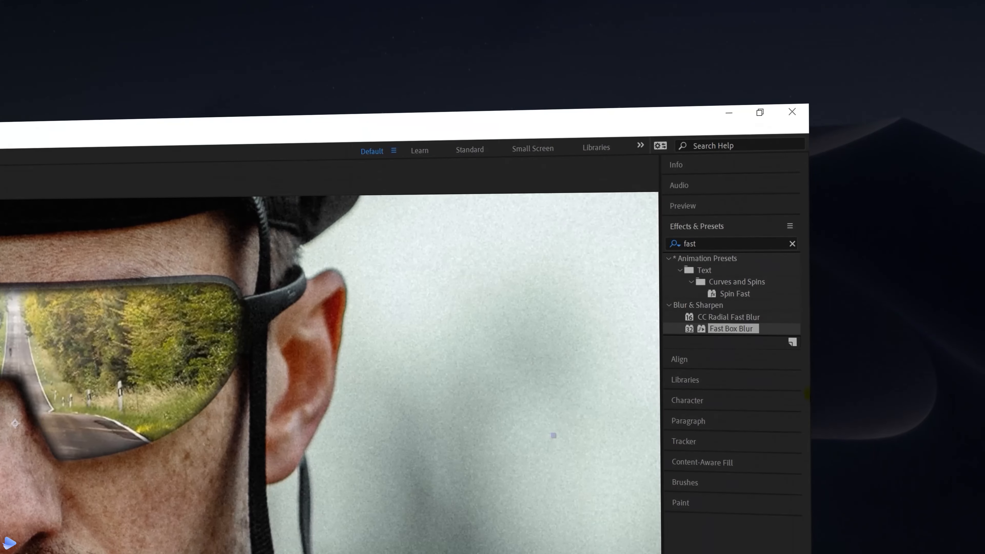
pyautogui.click(788, 199)
pyautogui.write('hue')
pyautogui.doubleClick(731, 317)
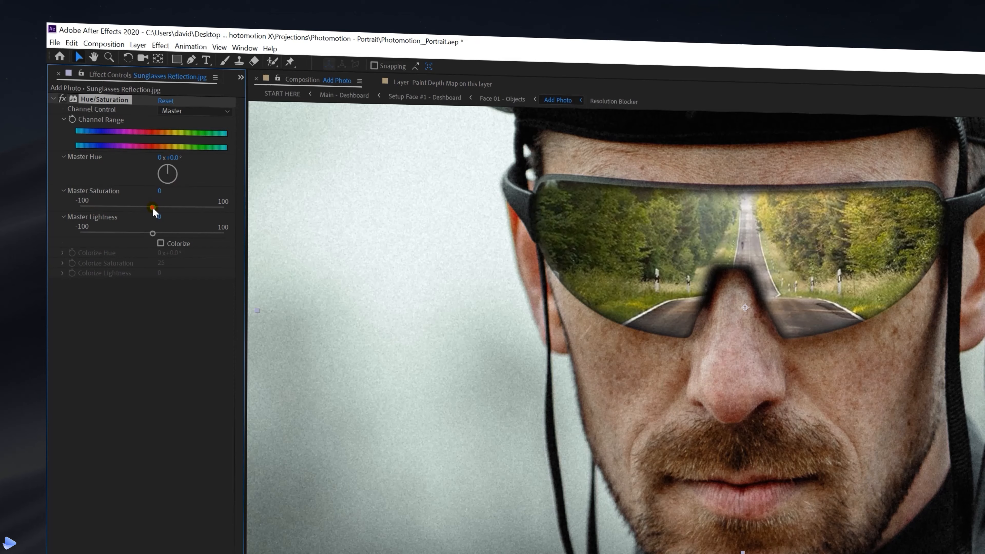
pyautogui.moveTo(153, 208); pyautogui.dragTo(64, 206)
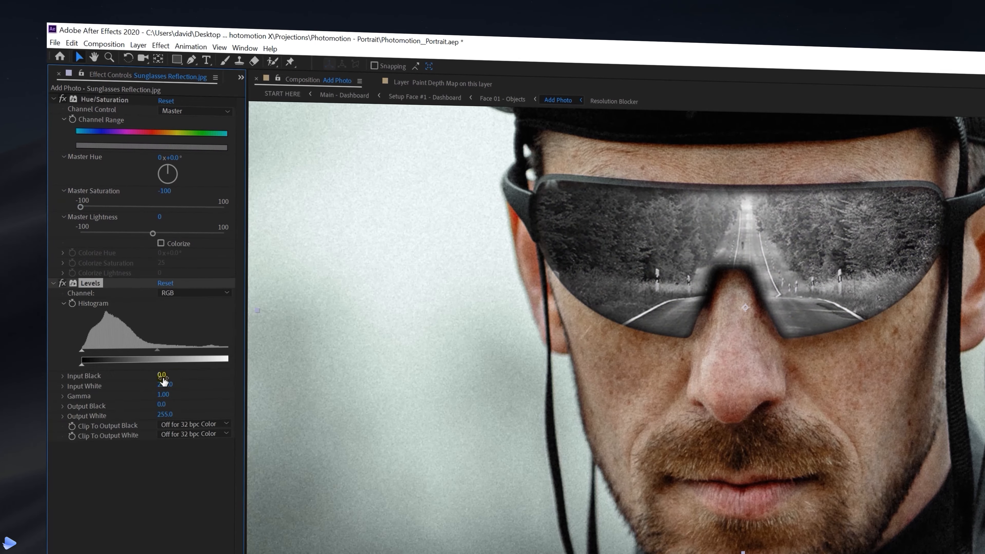
pyautogui.moveTo(163, 376); pyautogui.dragTo(177, 377)
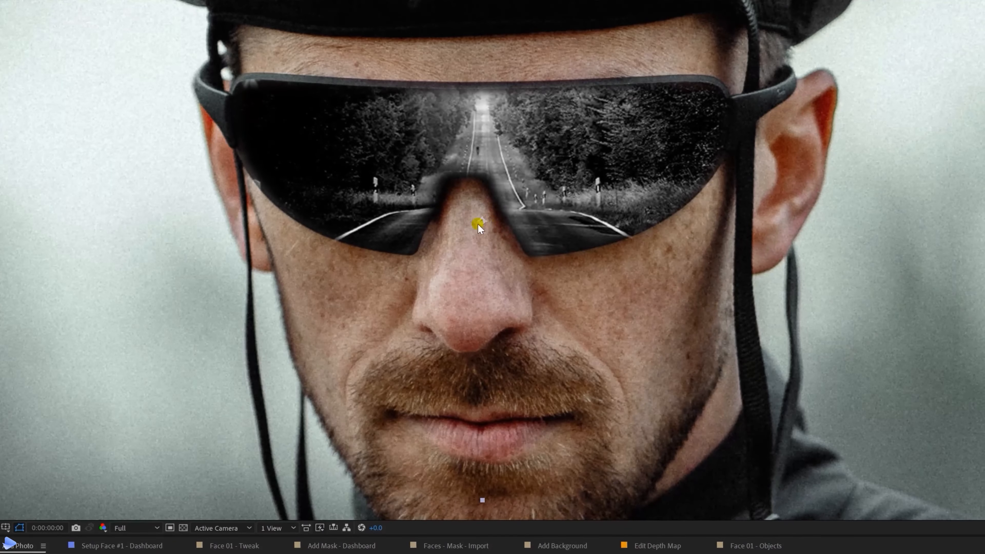
pyautogui.hotkey('shift', '/')
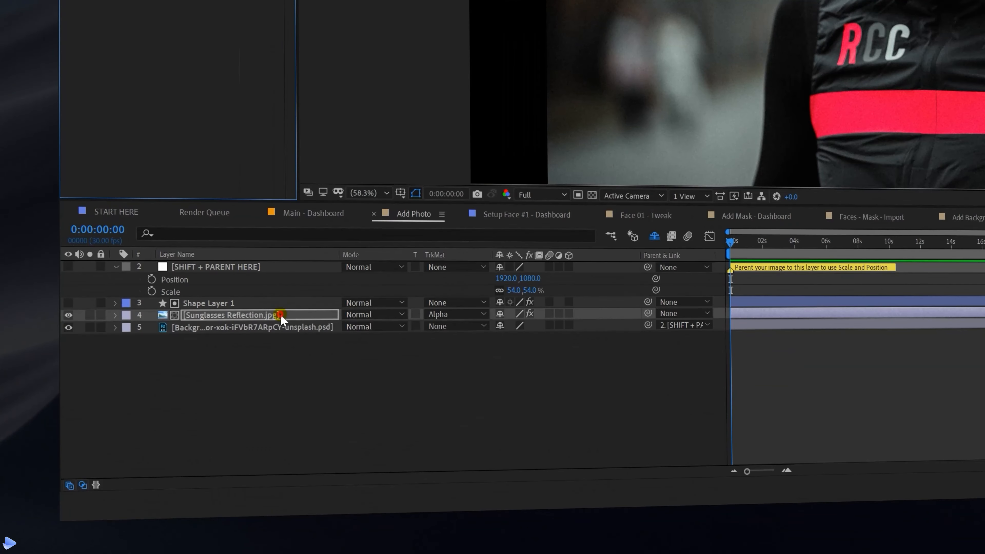
# Set the Opacity of the Sunglasses Reflection.jpg layer to 25% and compare the lens with and without the reflection.
pyautogui.click(280, 314)
pyautogui.press('t')
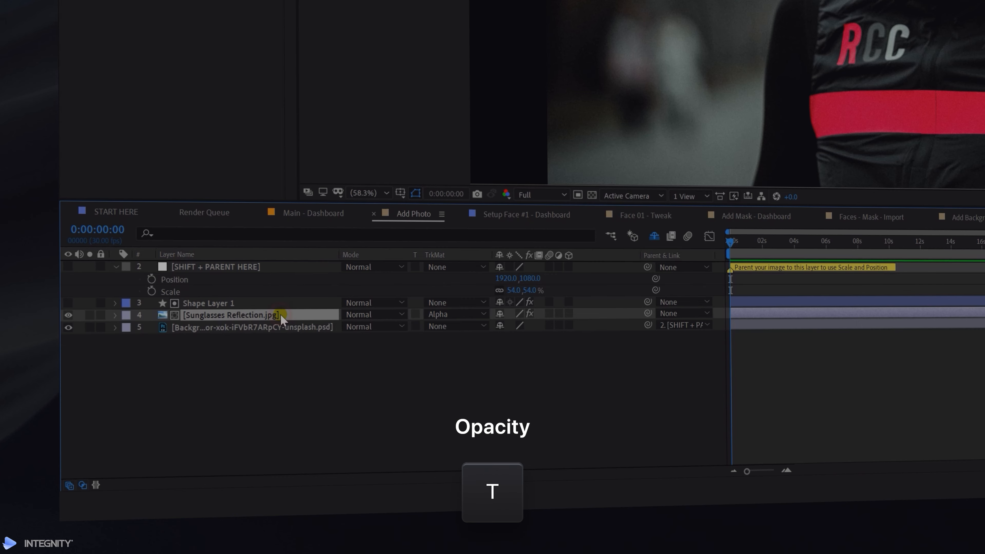
pyautogui.moveTo(504, 327); pyautogui.dragTo(498, 327)
pyautogui.click(498, 327)
pyautogui.click(498, 327)
pyautogui.click(498, 327)
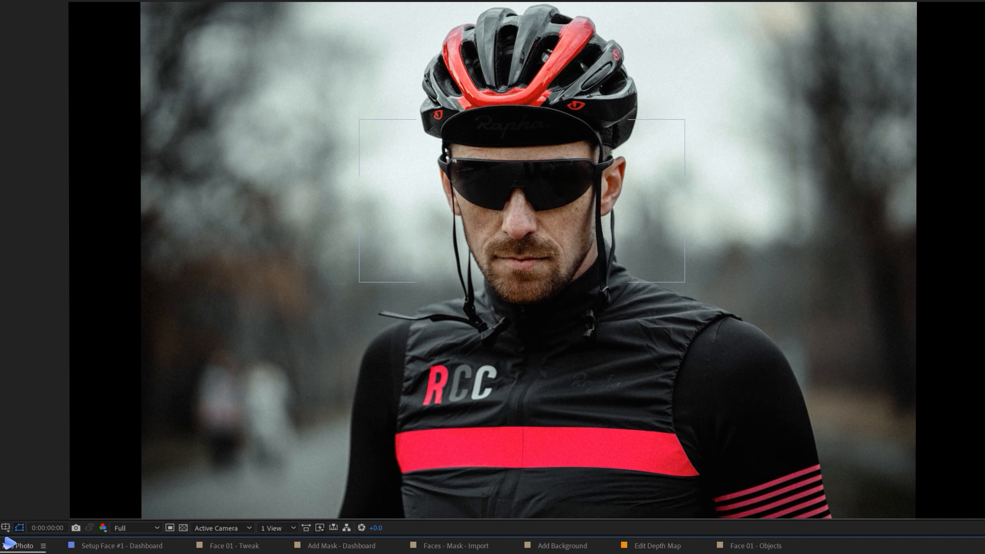
pyautogui.click(498, 327)
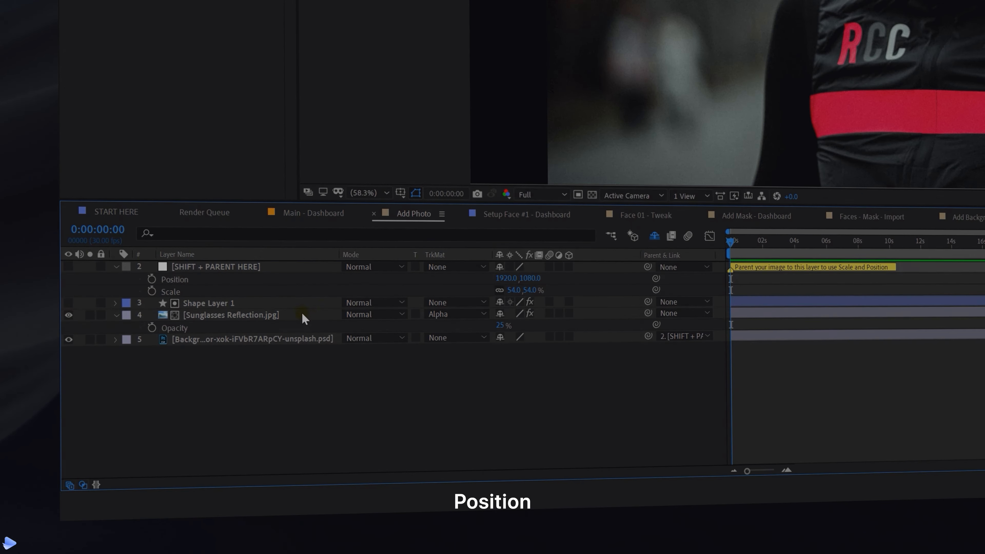
# Add a starting Position keyframe to Sunglasses Reflection.jpg at 0 seconds and end the work area at 5 seconds.
pyautogui.click(293, 315)
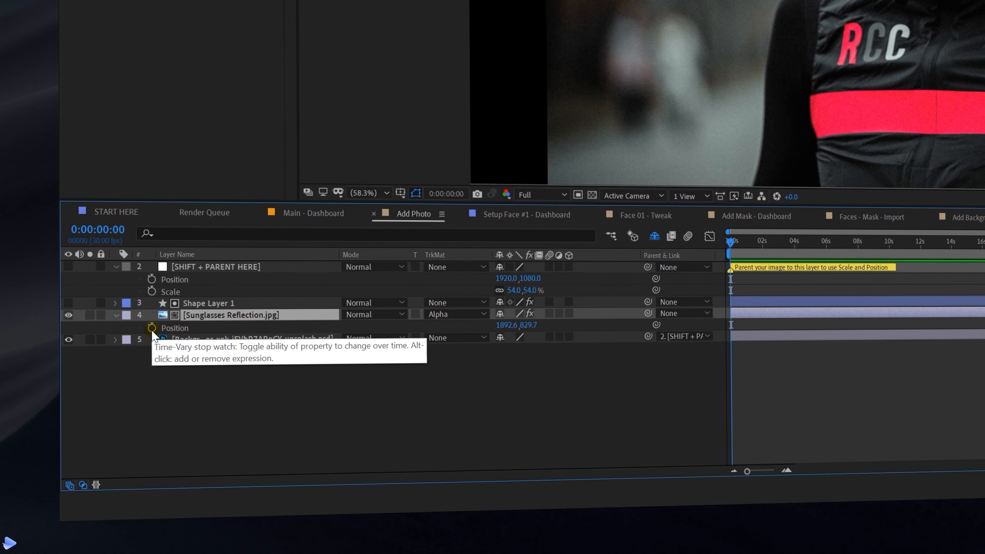
pyautogui.click(151, 330)
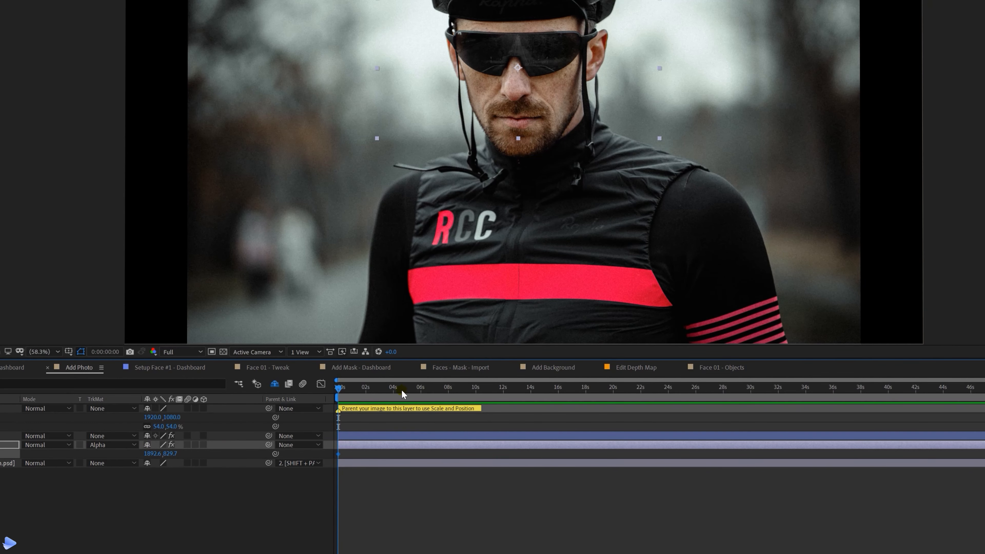
pyautogui.click(406, 388)
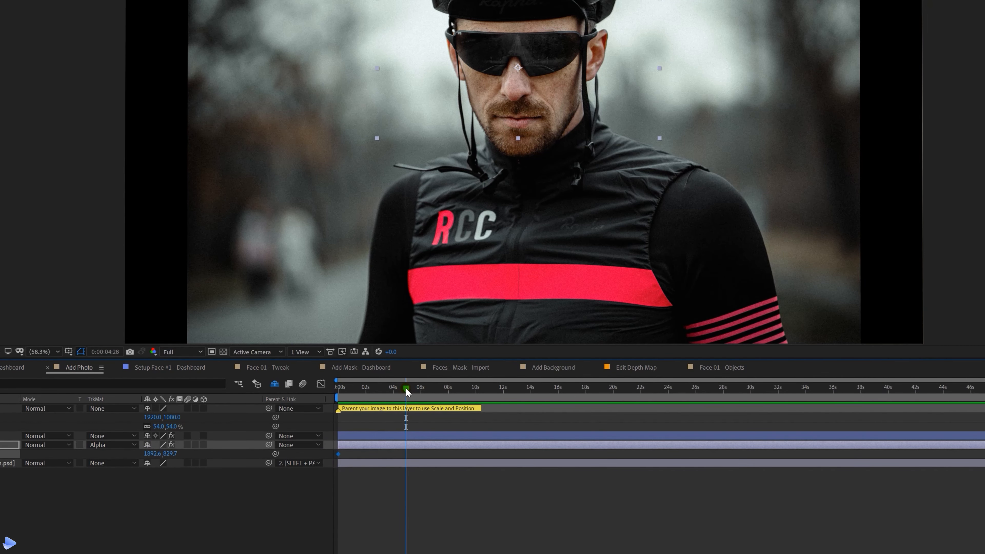
pyautogui.press('n')
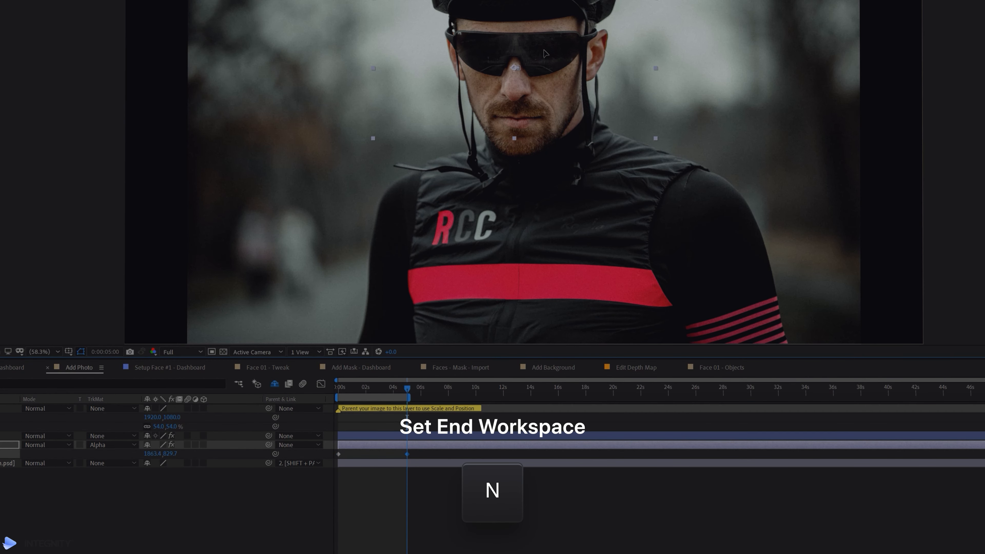
# Shift the sunglasses reflection slightly to the left at 5 seconds and apply Easy Ease to both Position keyframes.
pyautogui.moveTo(553, 53); pyautogui.dragTo(544, 53)
pyautogui.moveTo(406, 389); pyautogui.dragTo(338, 390)
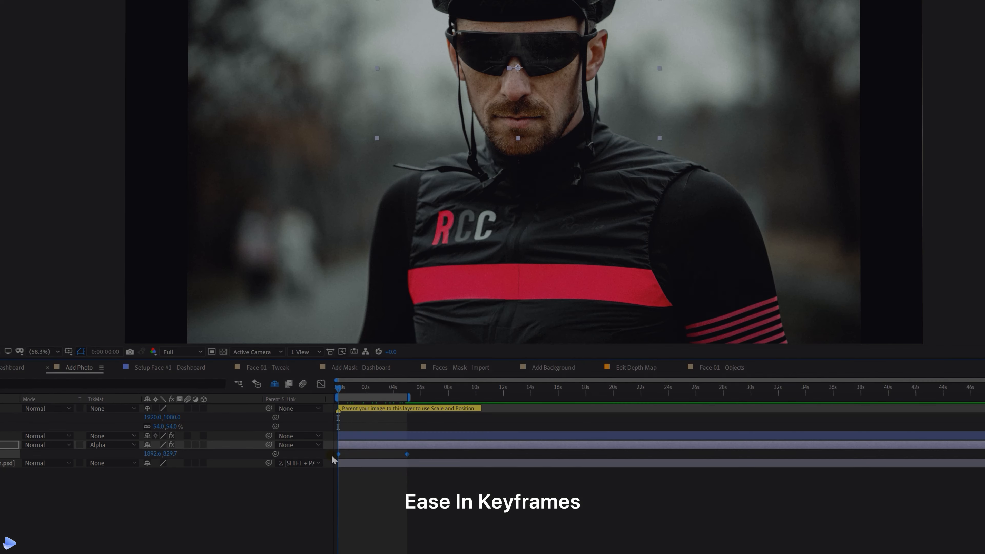
pyautogui.press('F9')
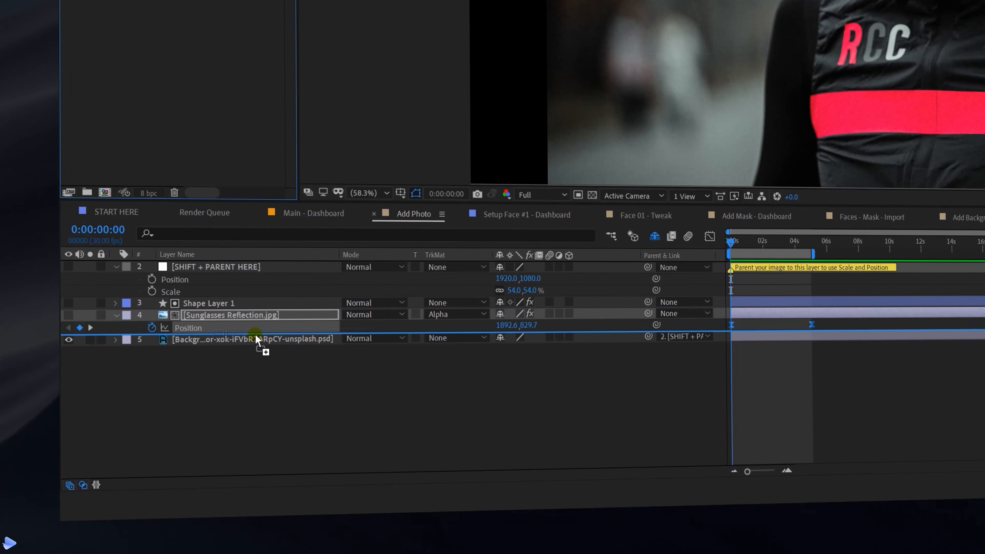
# Place the Layer 1 PSD between Sunglasses Reflection.jpg and the Background layer, and parent it to [SHIFT + PARENT HERE] so it matches the photo's scale and position.
pyautogui.moveTo(256, 338); pyautogui.dragTo(257, 340)
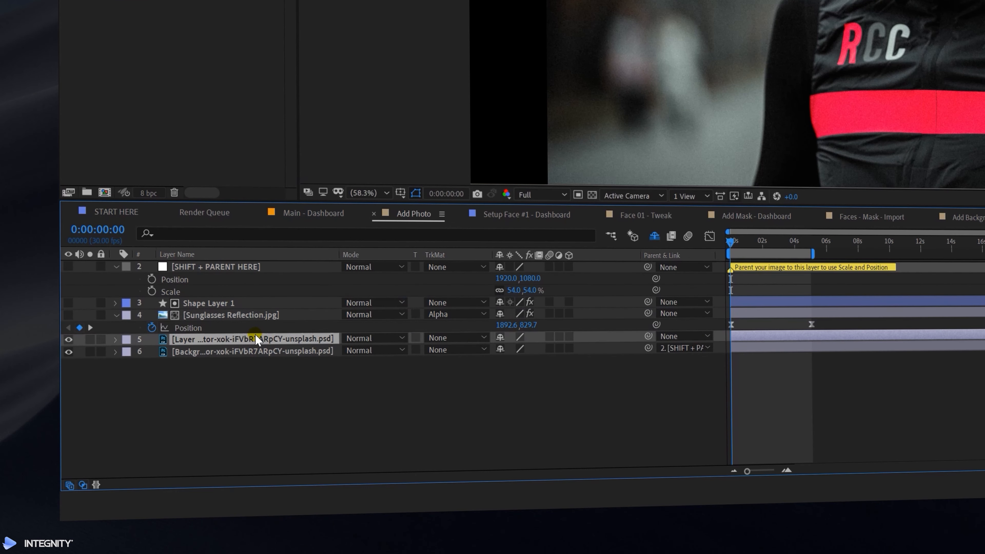
pyautogui.moveTo(647, 336); pyautogui.dragTo(282, 273)
pyautogui.press('shift')
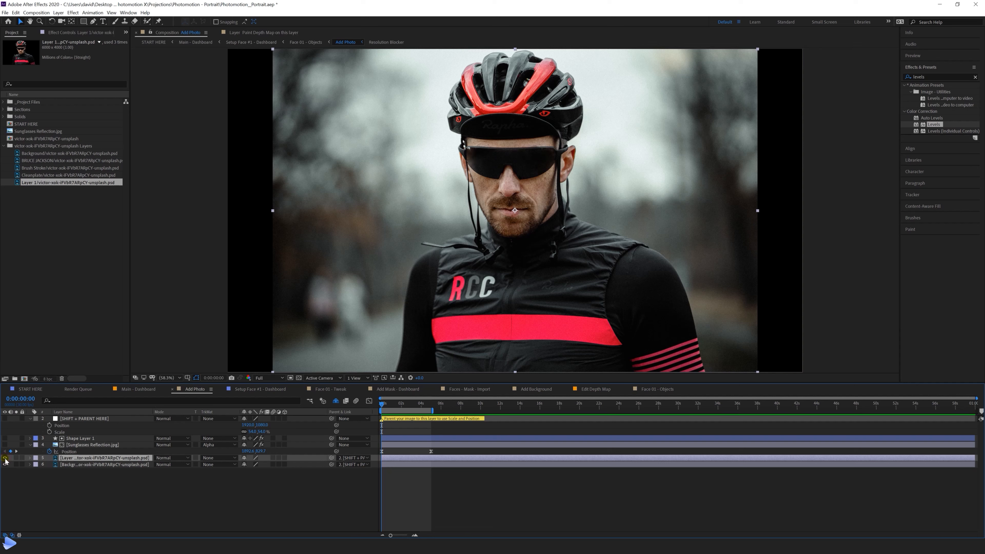
# Make the Sunglasses Reflection.jpg layer visible and preview the moving reflection in the lens.
pyautogui.click(5, 444)
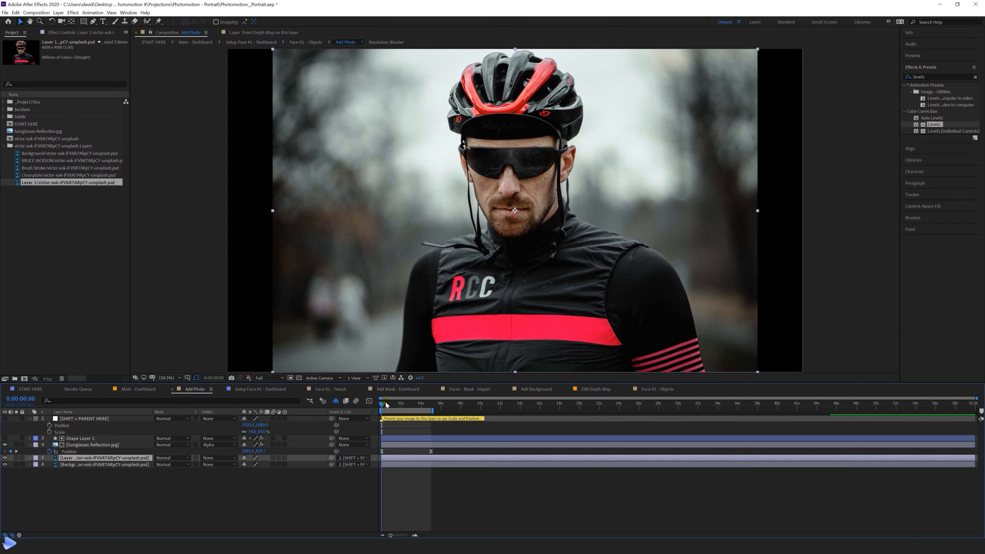
pyautogui.moveTo(403, 402); pyautogui.dragTo(359, 405)
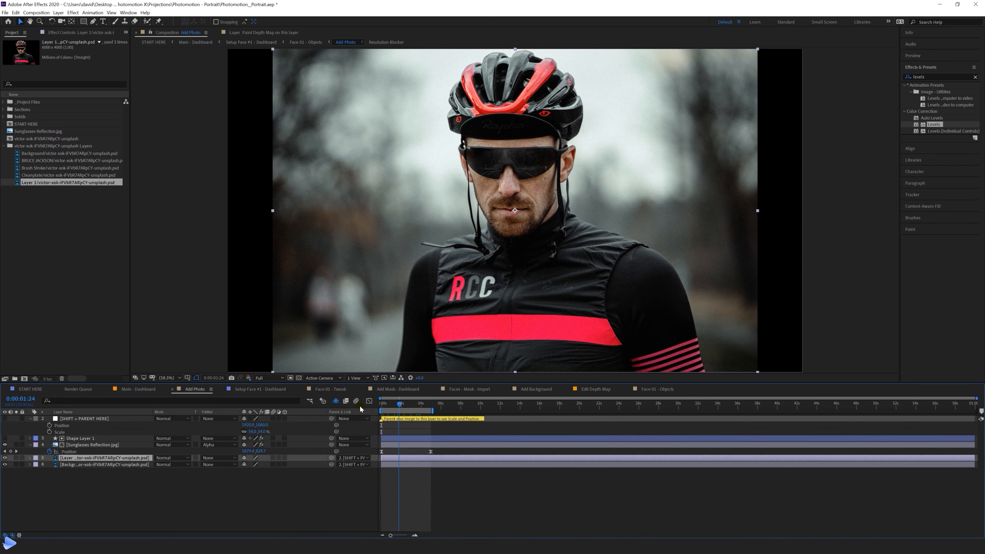
pyautogui.press('space')
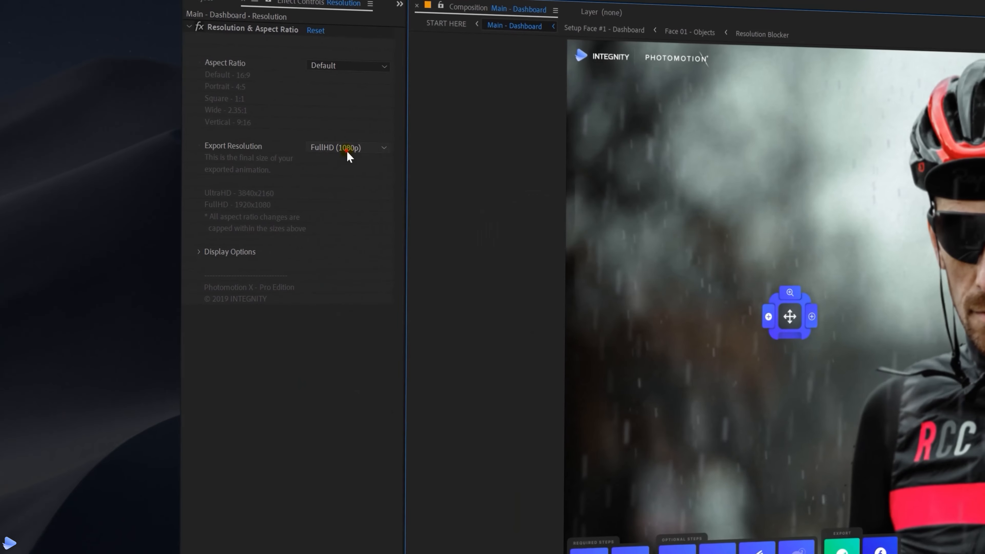
# Set the Export Resolution to UltraHD (4K), then view the 4K - Render - Default 16:9 composition with the project's file list.
pyautogui.click(348, 149)
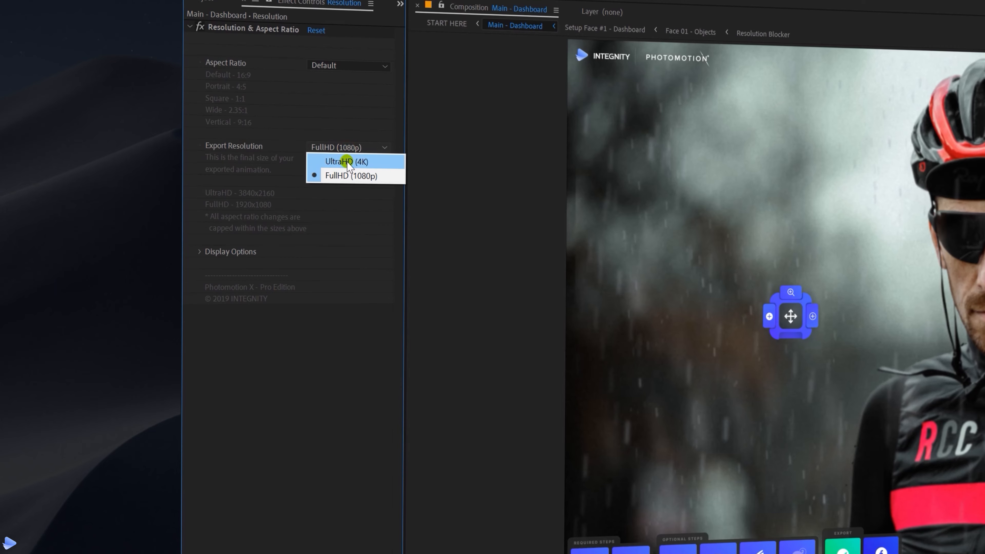
pyautogui.click(347, 162)
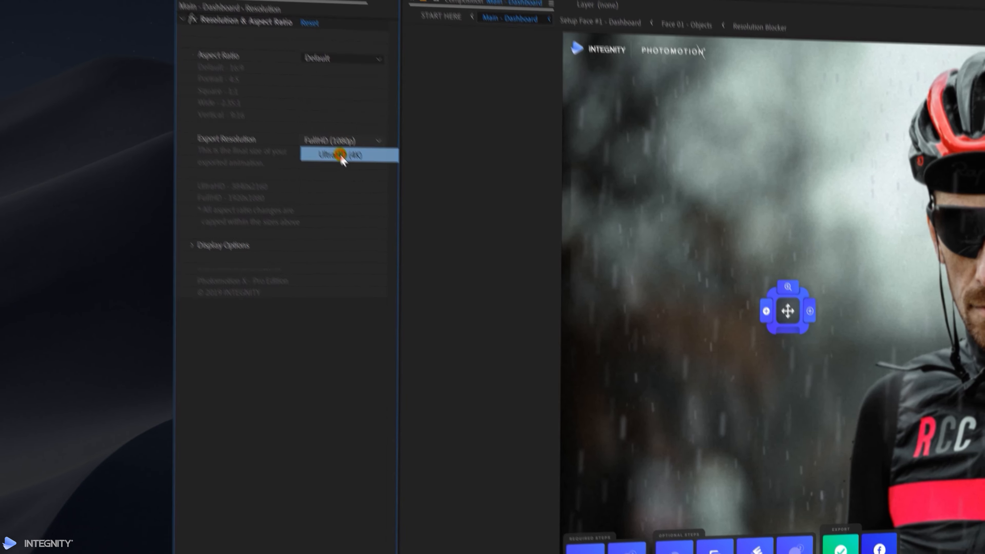
pyautogui.click(659, 254)
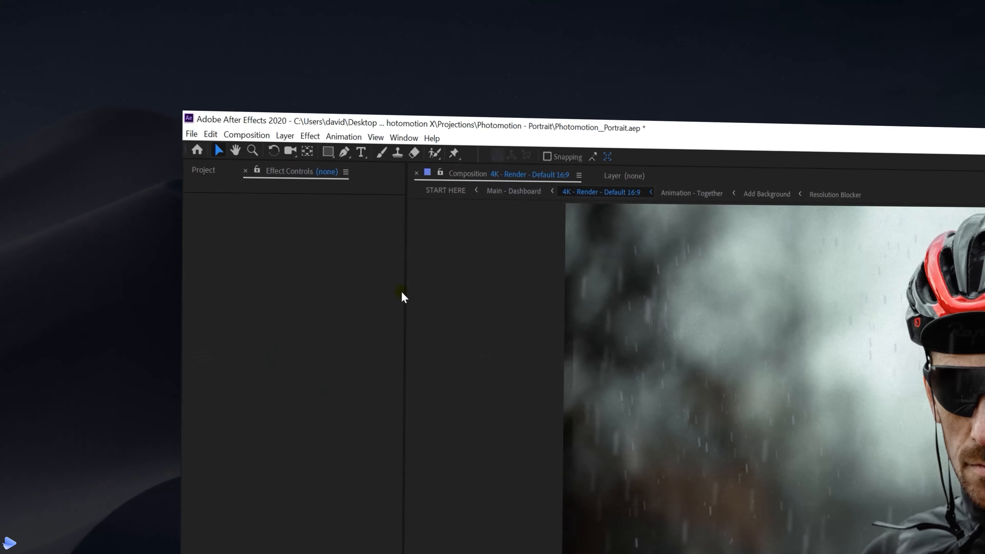
pyautogui.click(203, 170)
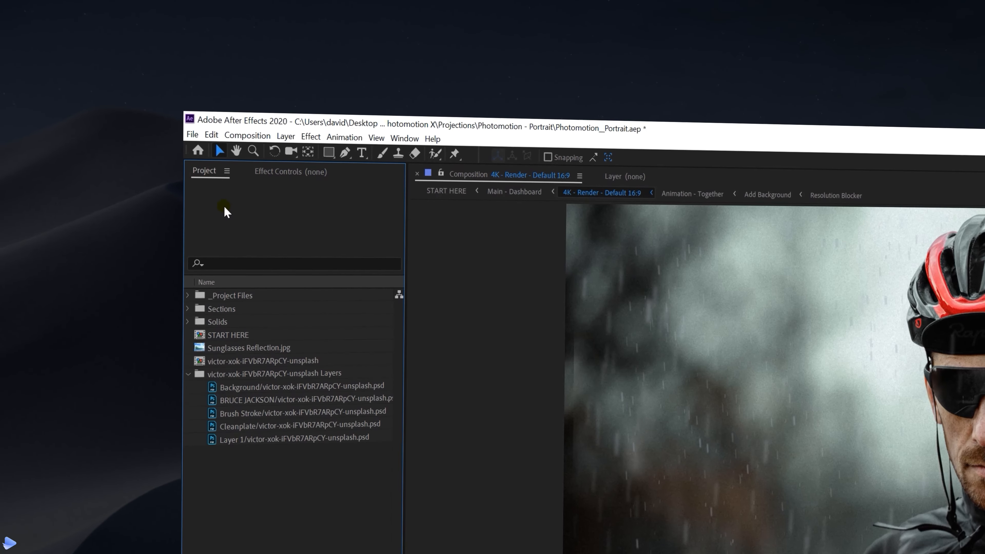